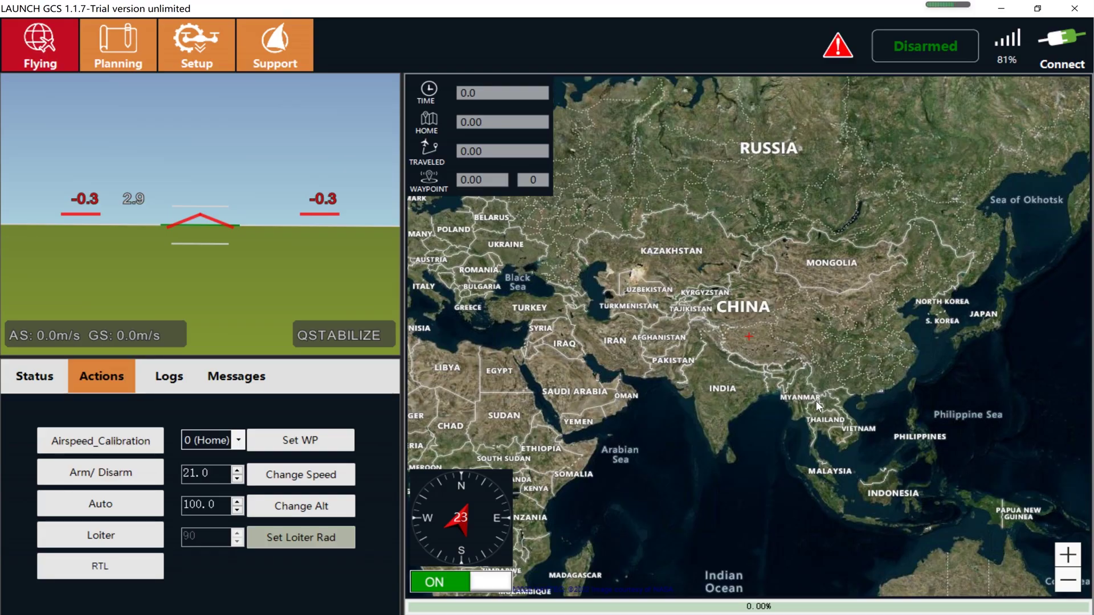
Step: Open the planning view and overlay the square survey area's KML file from the MACTOP folder, centring the map on it
{"action": "left_click", "coordinate": [147, 61]}
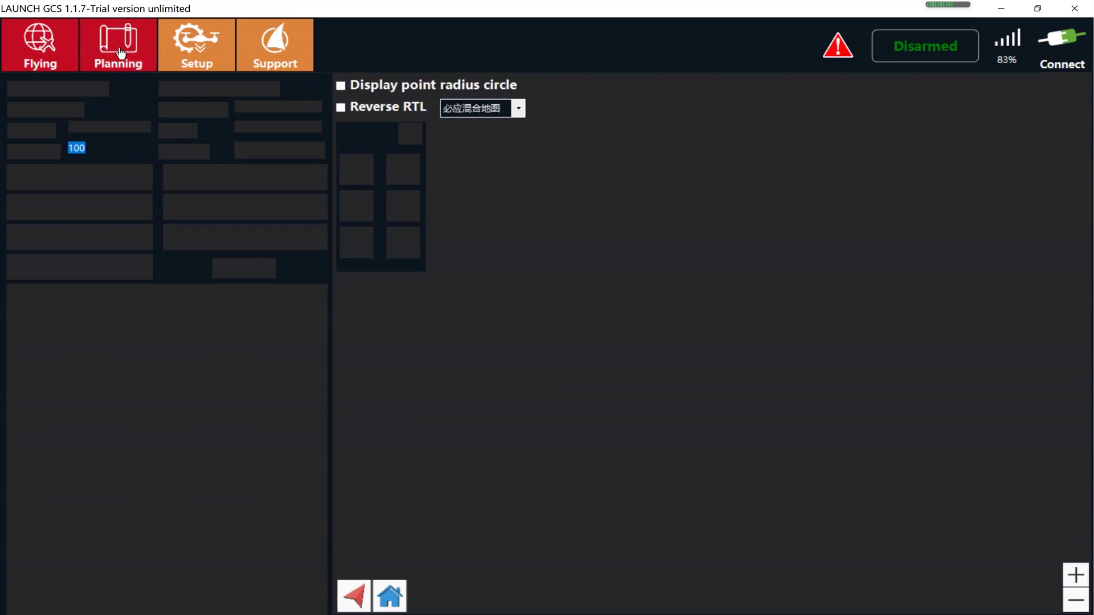
{"action": "left_click_drag", "start_coordinate": [650, 308], "coordinate": [625, 292]}
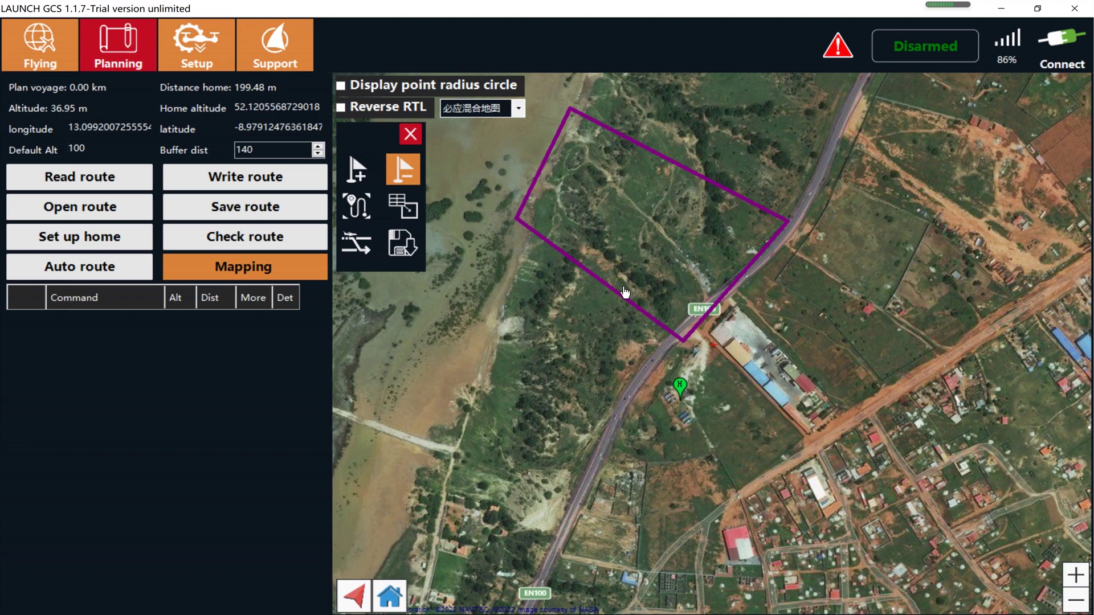
{"action": "left_click_drag", "start_coordinate": [624, 293], "coordinate": [595, 278]}
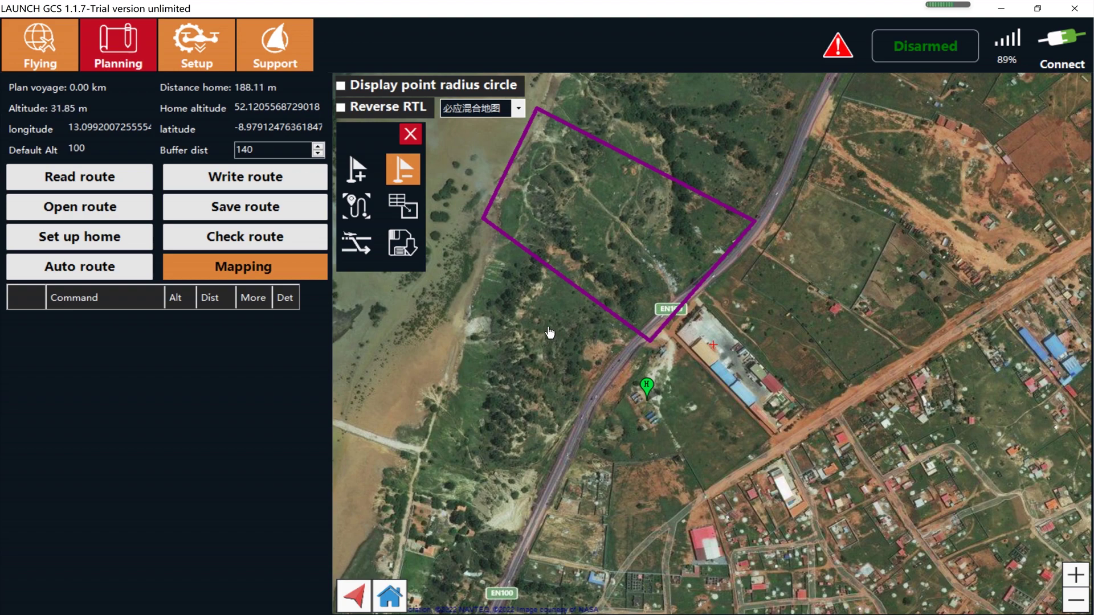
{"action": "right_click", "coordinate": [537, 309]}
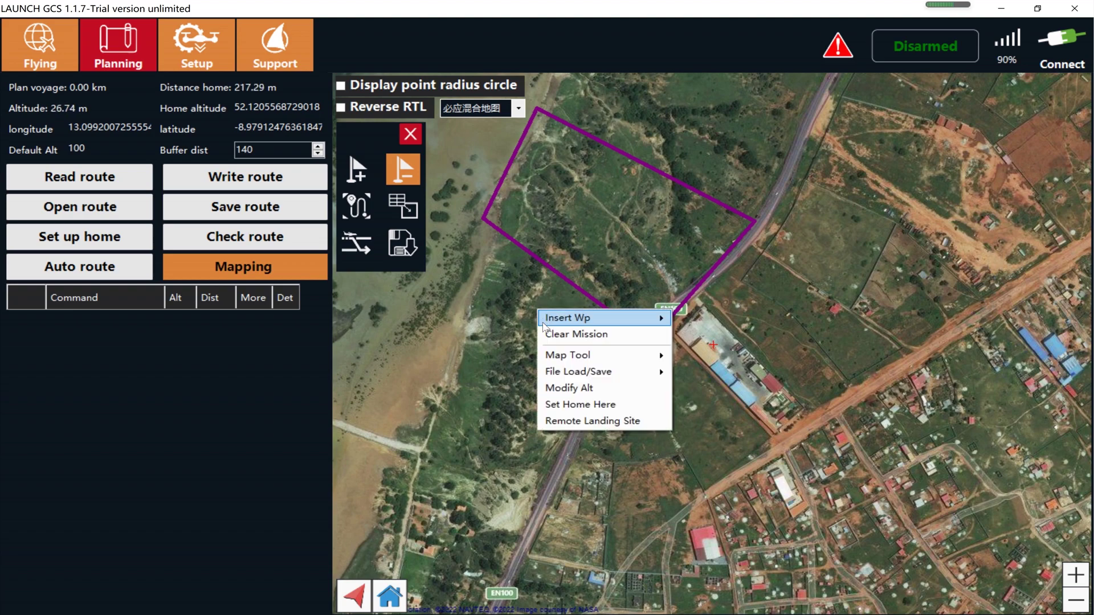
{"action": "mouse_move", "coordinate": [567, 358]}
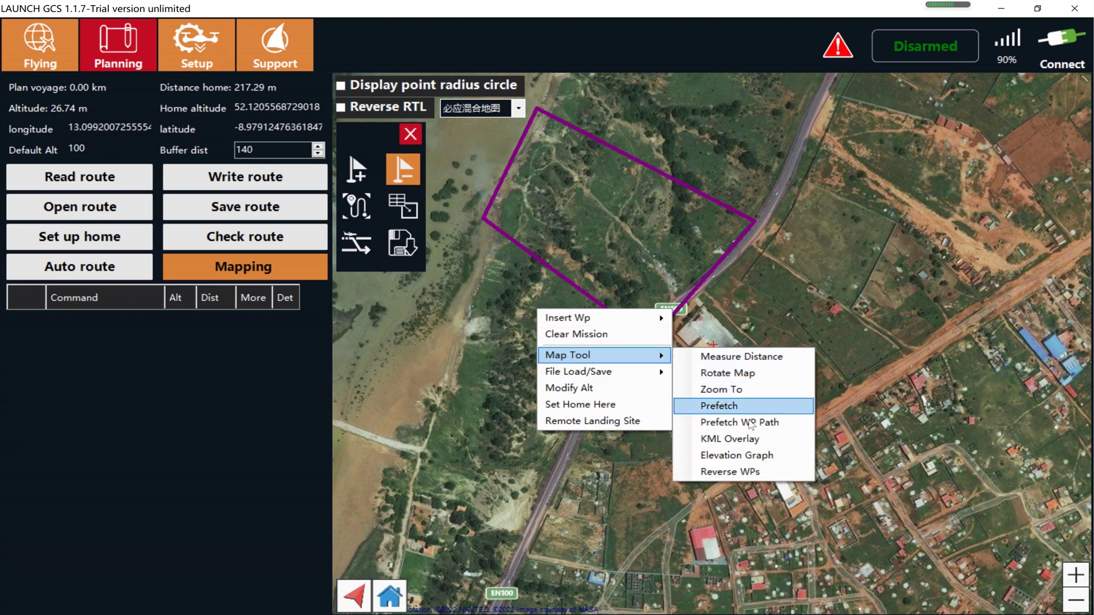
{"action": "left_click", "coordinate": [751, 438]}
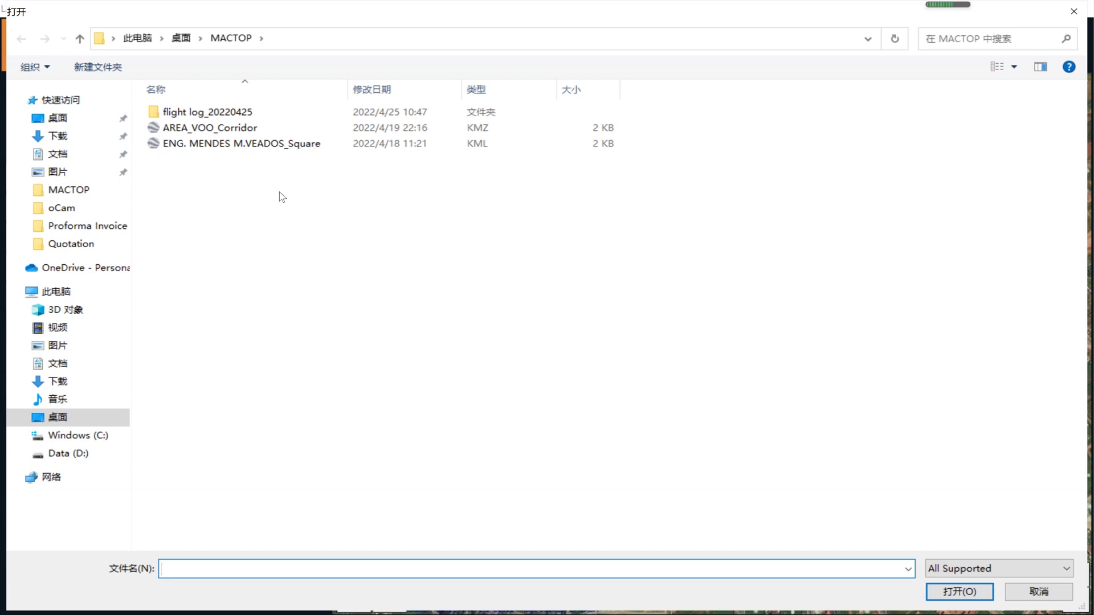
{"action": "left_click", "coordinate": [242, 144]}
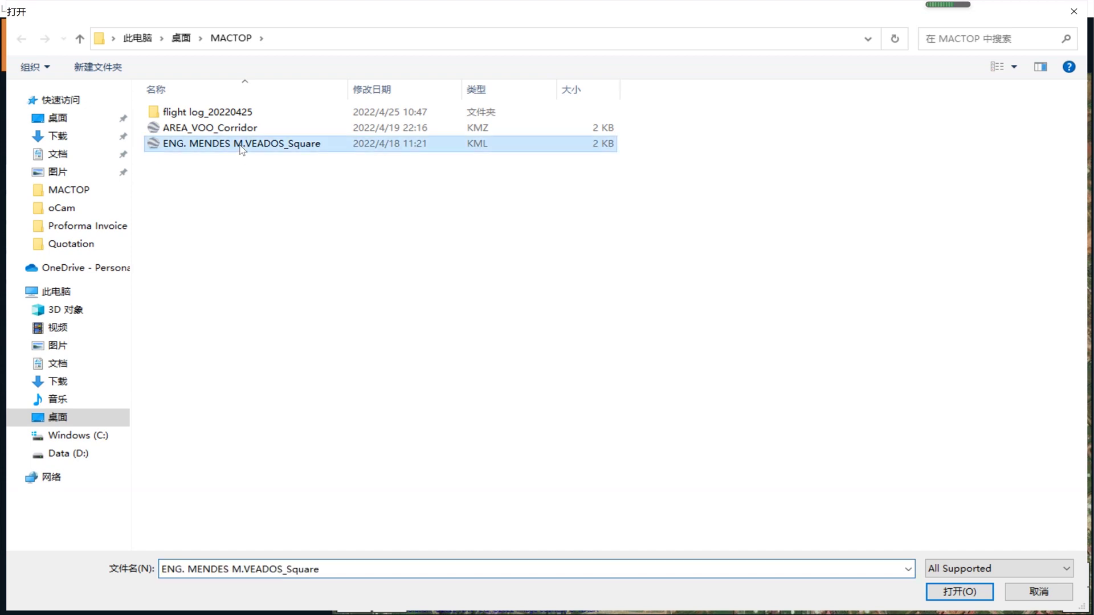
{"action": "left_click", "coordinate": [968, 587]}
{"action": "left_click", "coordinate": [610, 341]}
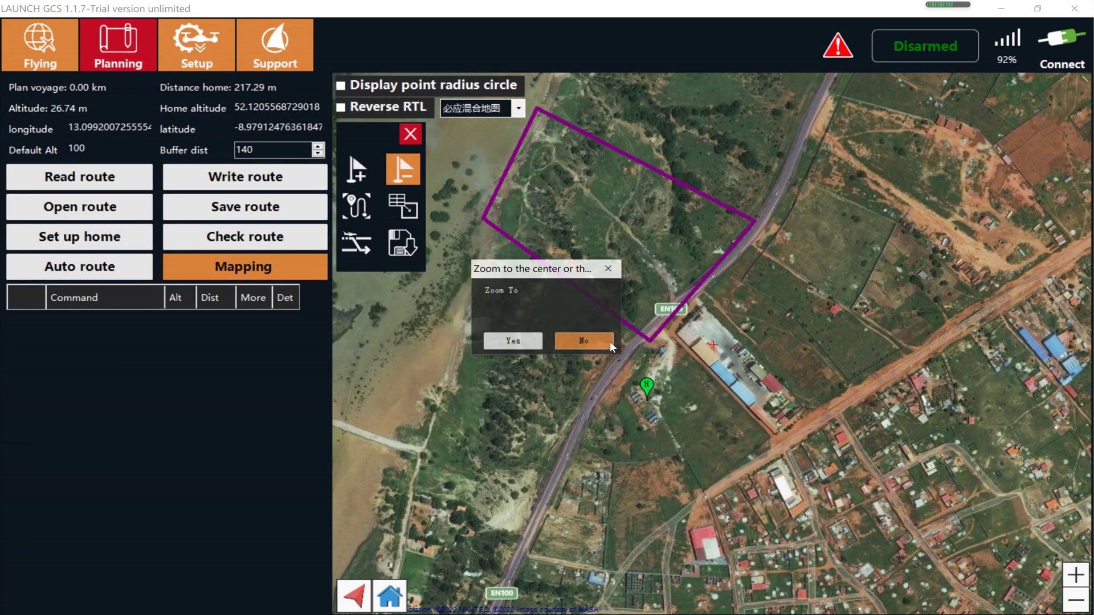
{"action": "left_click", "coordinate": [537, 340]}
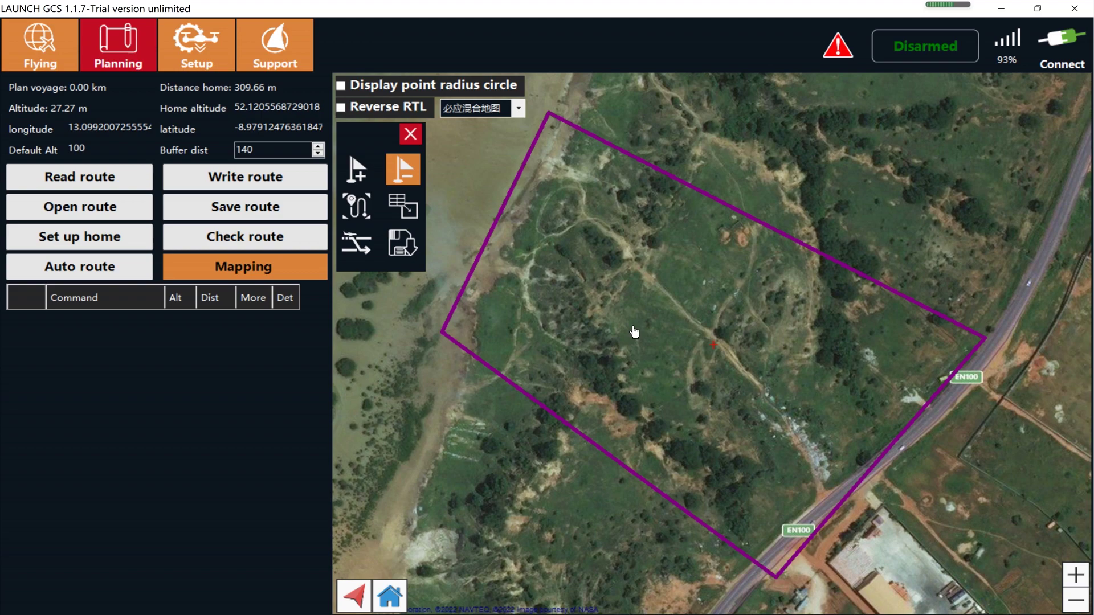
Step: Move the home marker to the bare clearing just across the road from the survey area's southern corner
{"action": "scroll", "coordinate": [632, 325], "scroll_direction": "down", "scroll_amount": 2}
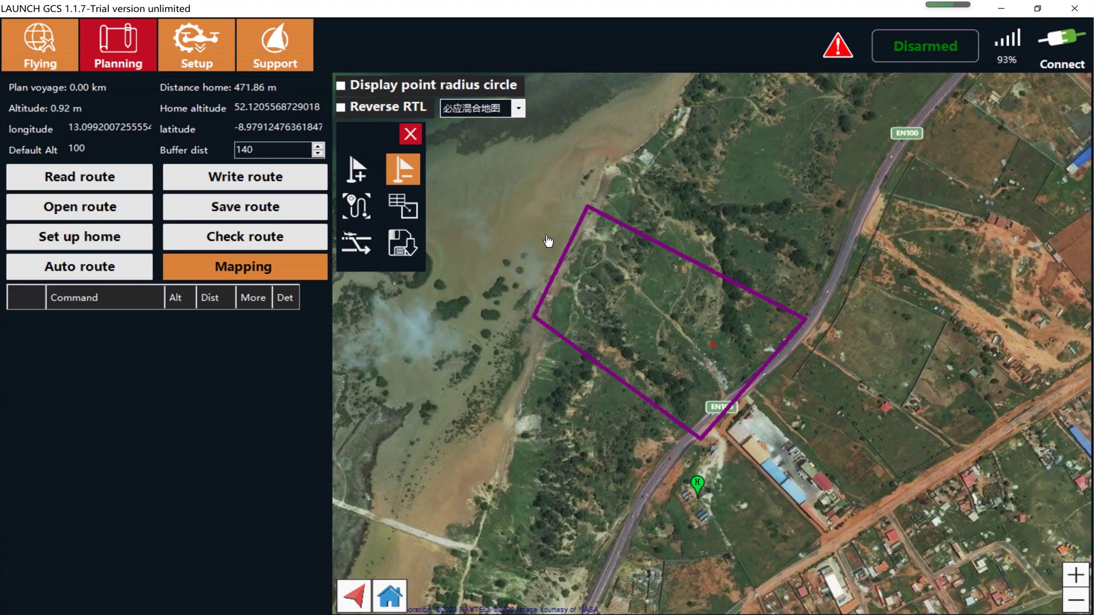
{"action": "left_click_drag", "start_coordinate": [640, 346], "coordinate": [629, 279]}
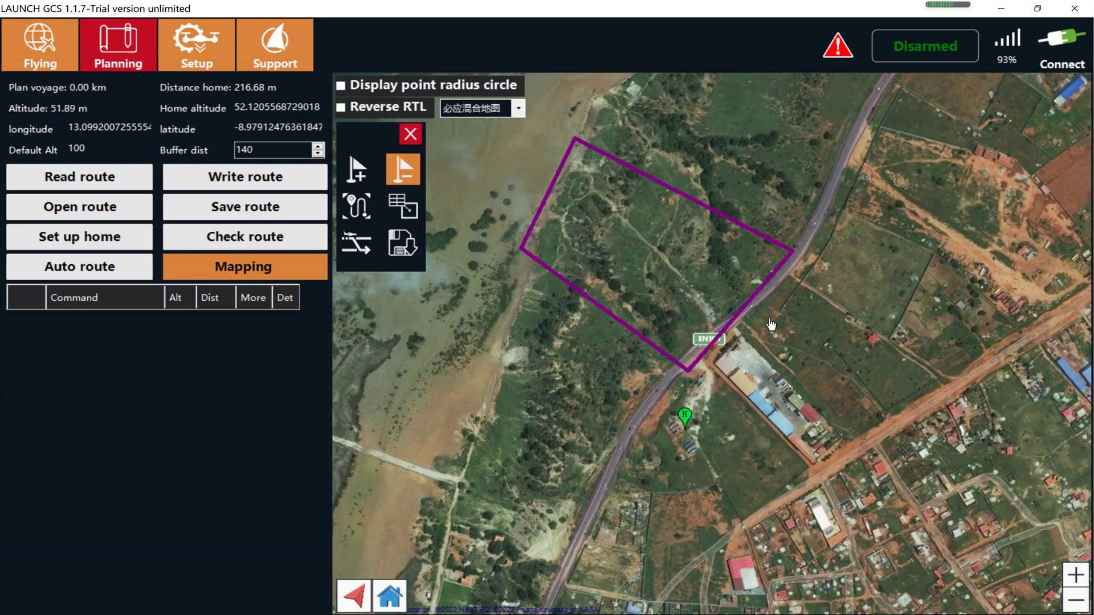
{"action": "left_click_drag", "start_coordinate": [687, 427], "coordinate": [707, 423]}
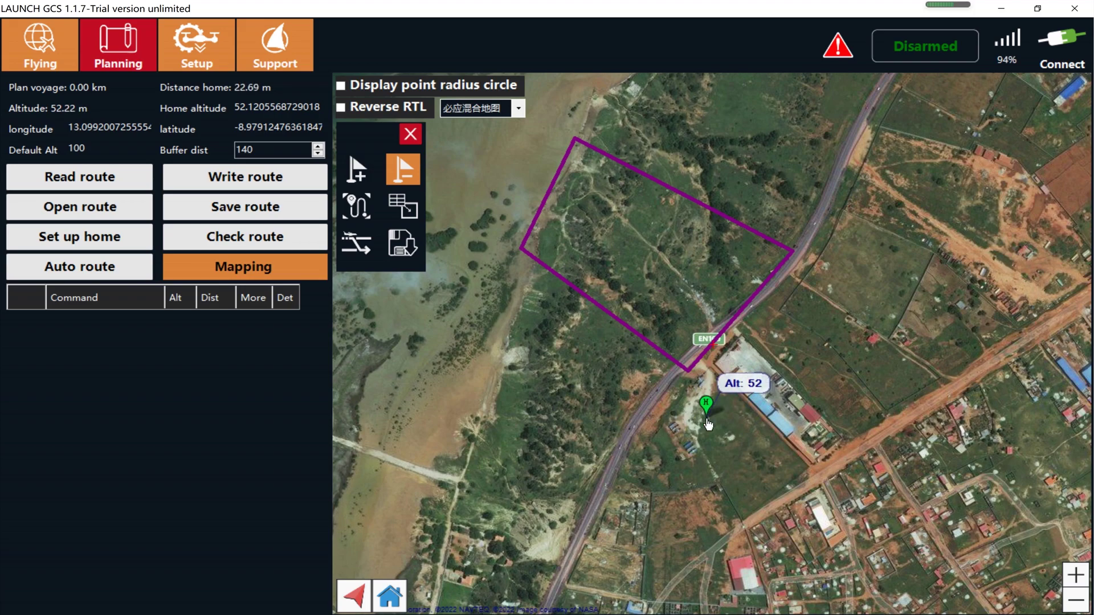
{"action": "scroll", "coordinate": [719, 468], "scroll_direction": "up", "scroll_amount": 3}
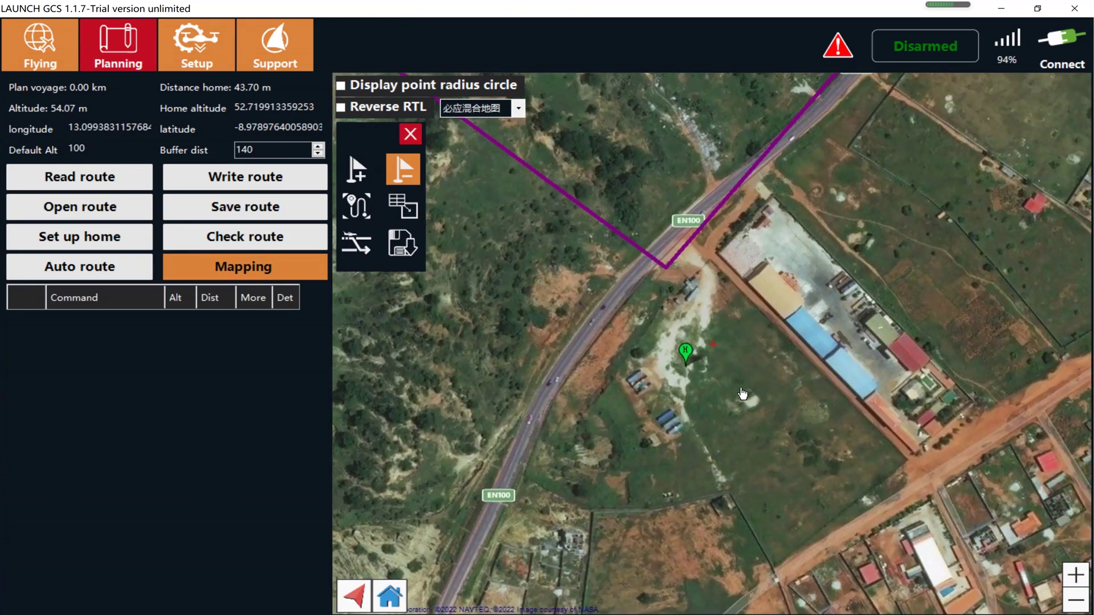
{"action": "left_click_drag", "start_coordinate": [687, 371], "coordinate": [670, 377]}
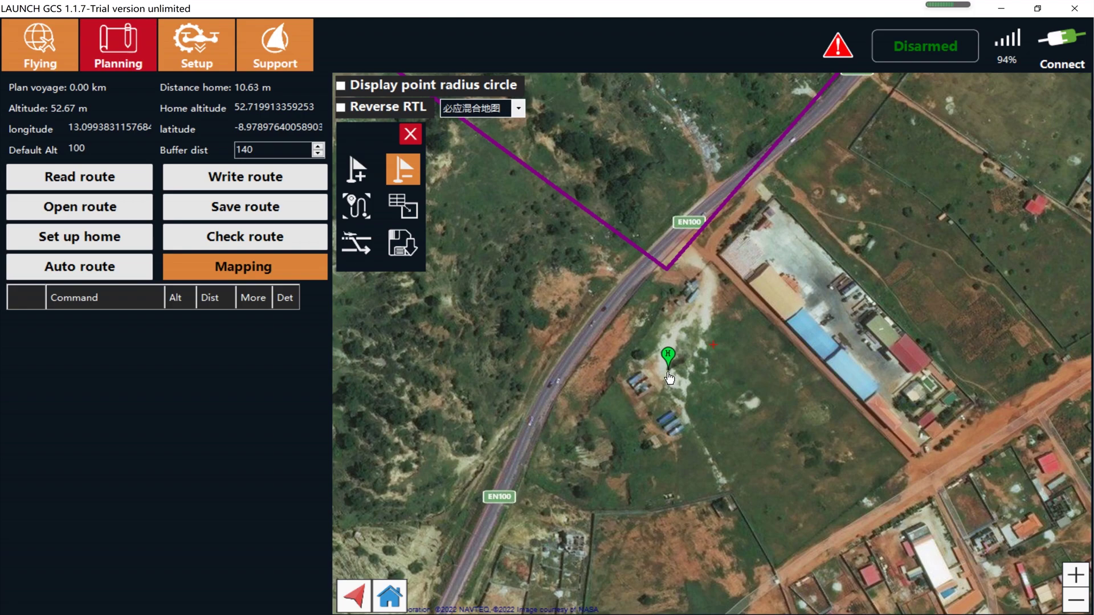
Step: Draw a four-point survey polygon around the purple boundary, placing each vertex at or slightly outside its corners
{"action": "scroll", "coordinate": [670, 378], "scroll_direction": "down", "scroll_amount": 3}
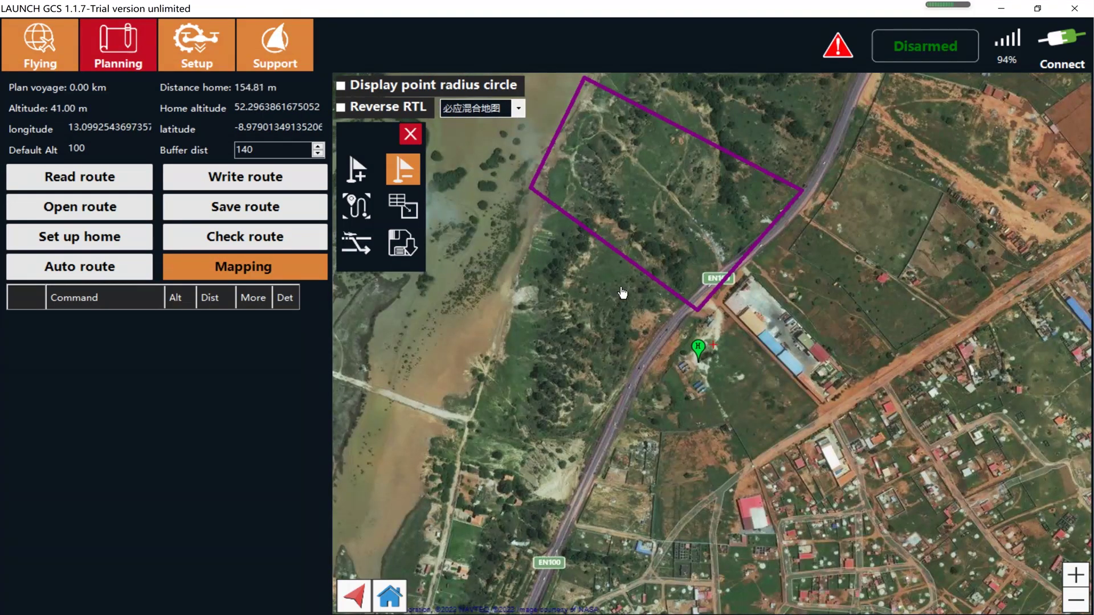
{"action": "scroll", "coordinate": [622, 293], "scroll_direction": "up", "scroll_amount": 3}
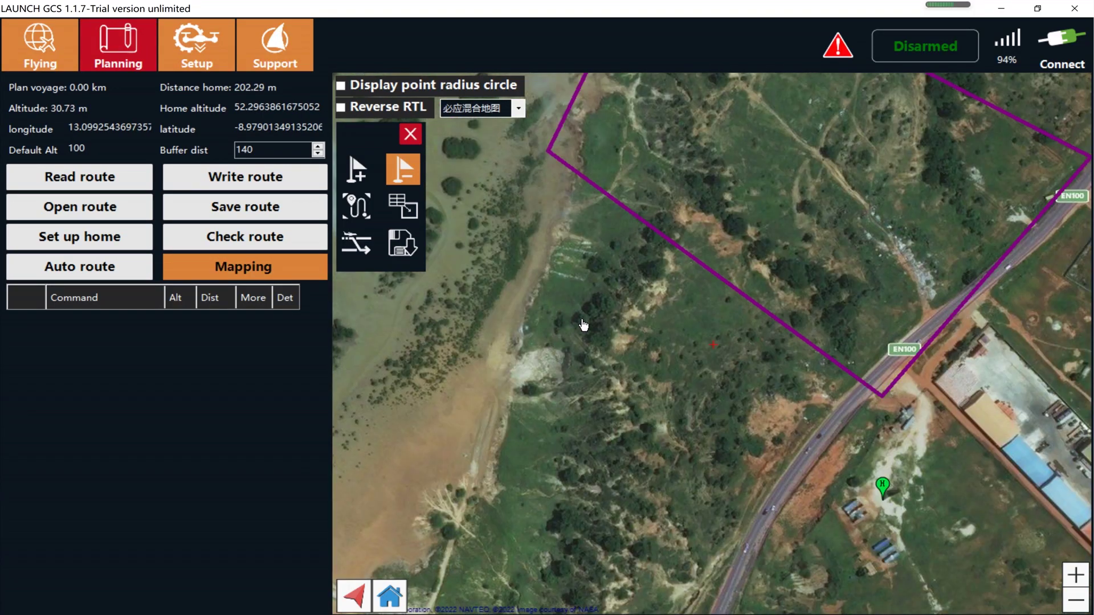
{"action": "scroll", "coordinate": [583, 325], "scroll_direction": "down", "scroll_amount": 2}
{"action": "scroll", "coordinate": [614, 285], "scroll_direction": "up", "scroll_amount": 2}
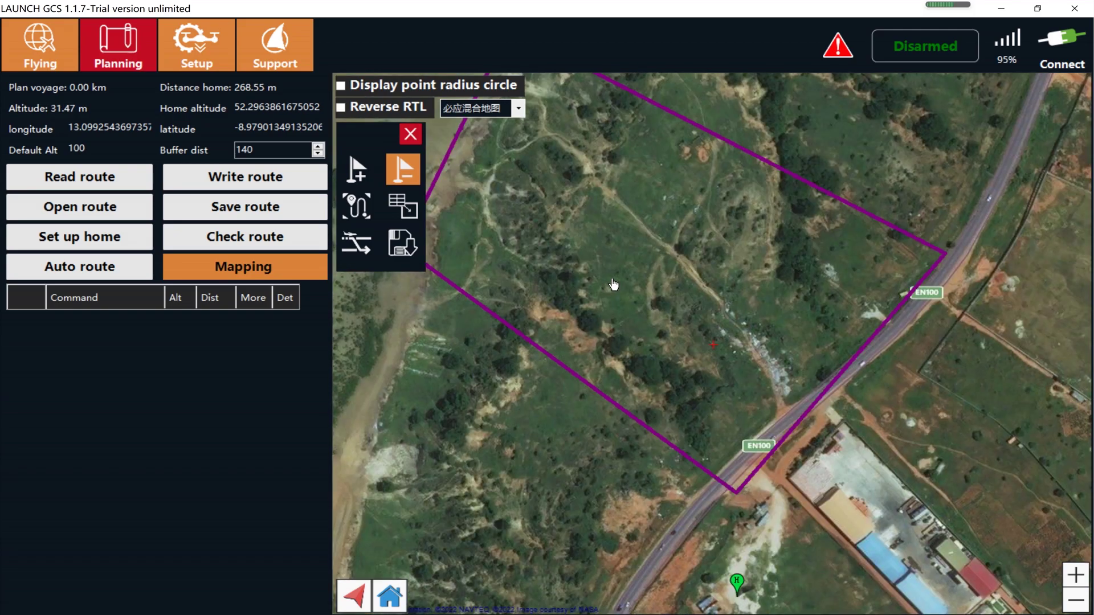
{"action": "scroll", "coordinate": [614, 285], "scroll_direction": "down", "scroll_amount": 3}
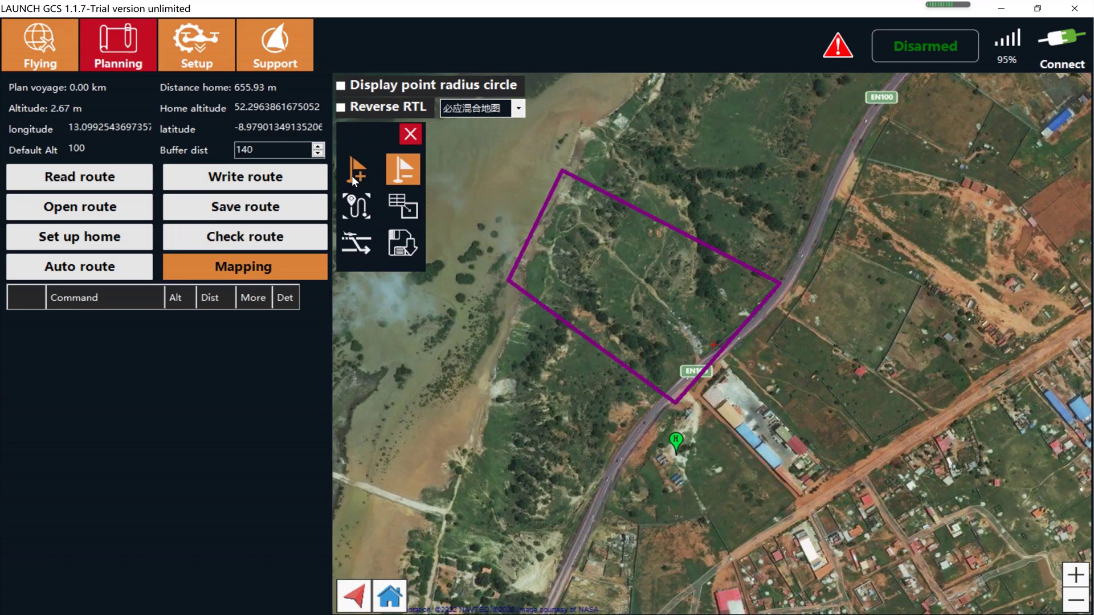
{"action": "left_click", "coordinate": [355, 175]}
{"action": "left_click", "coordinate": [674, 409]}
{"action": "left_click", "coordinate": [499, 282]}
{"action": "left_click", "coordinate": [557, 155]}
{"action": "left_click", "coordinate": [790, 280]}
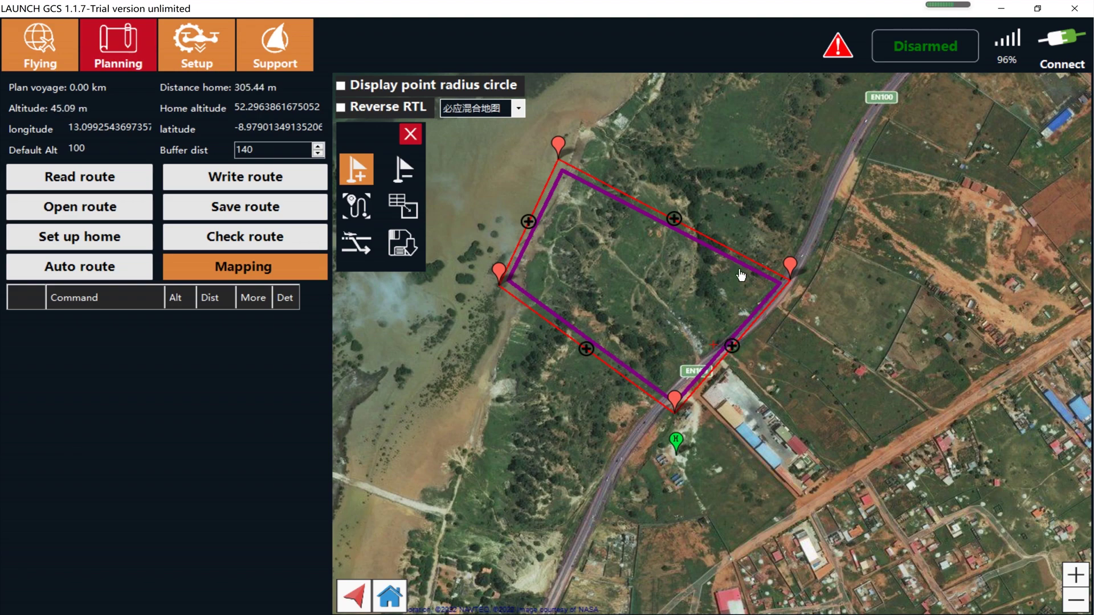
Step: Generate a survey grid from the polygon and maximize the Survey (Grid) window
{"action": "left_click", "coordinate": [360, 210]}
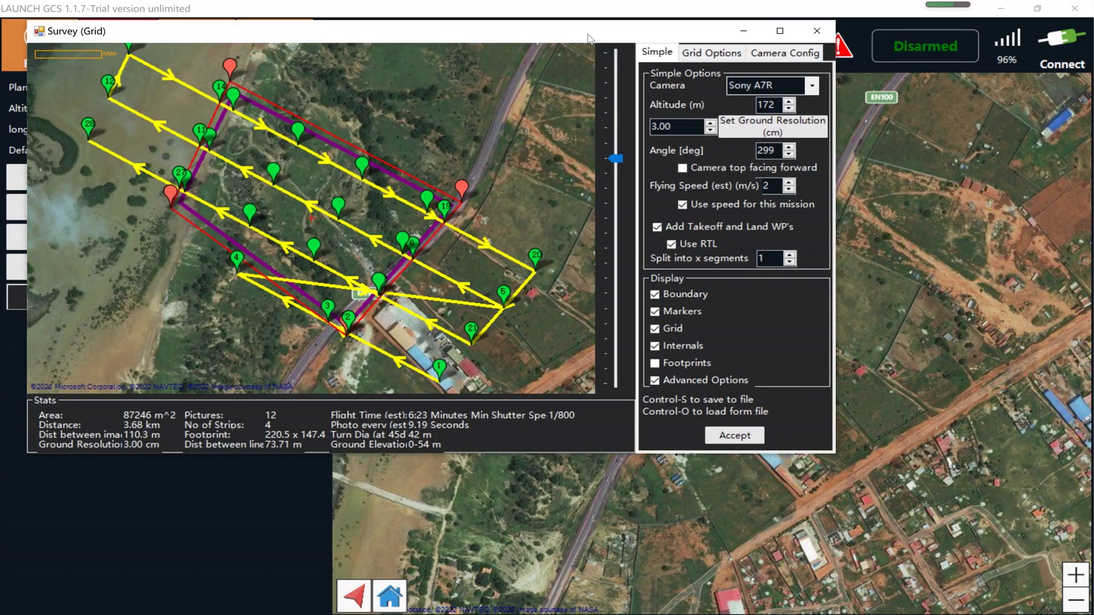
{"action": "left_click_drag", "start_coordinate": [589, 37], "coordinate": [617, 69]}
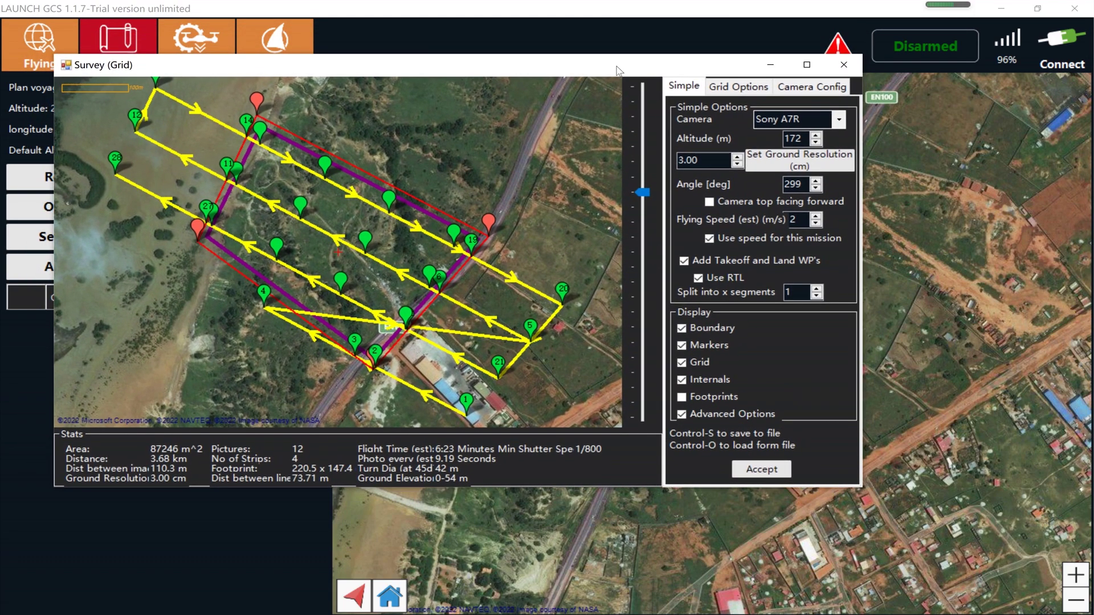
{"action": "left_click", "coordinate": [806, 65]}
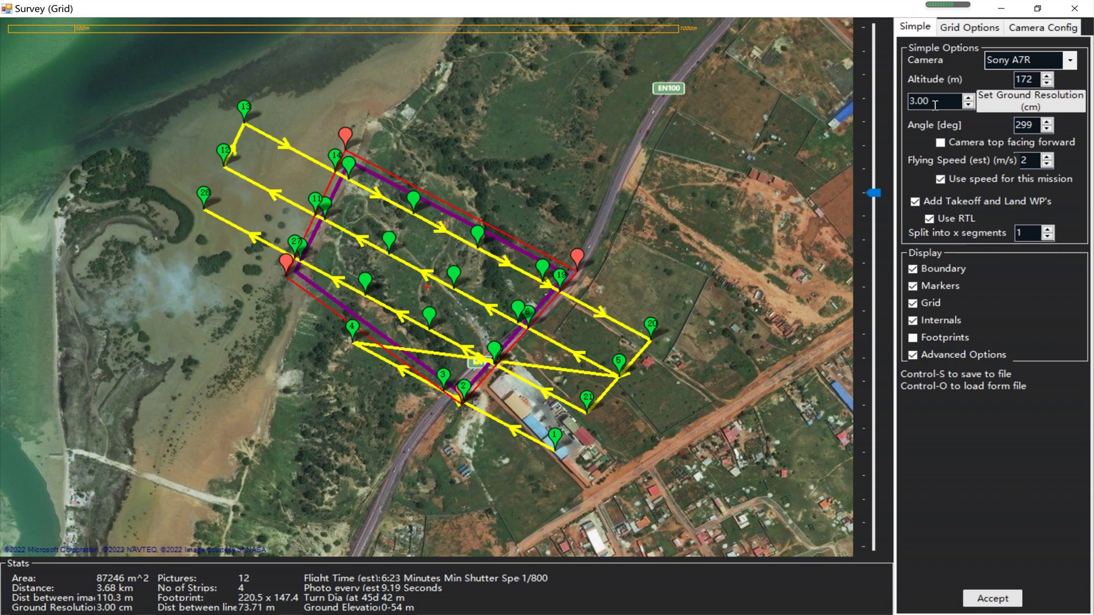
Step: Set the survey's ground resolution to 3 cm and apply it to the flight altitude
{"action": "left_click", "coordinate": [968, 104]}
{"action": "double_click", "coordinate": [968, 98]}
{"action": "type", "text": "2.00"}
{"action": "key", "text": "ctrl+a"}
{"action": "type", "text": "3"}
{"action": "left_click", "coordinate": [1014, 102]}
Step: Try several flight line angles between 295 and 308 degrees and set the grid angle to 301 degrees
{"action": "left_click", "coordinate": [1048, 128]}
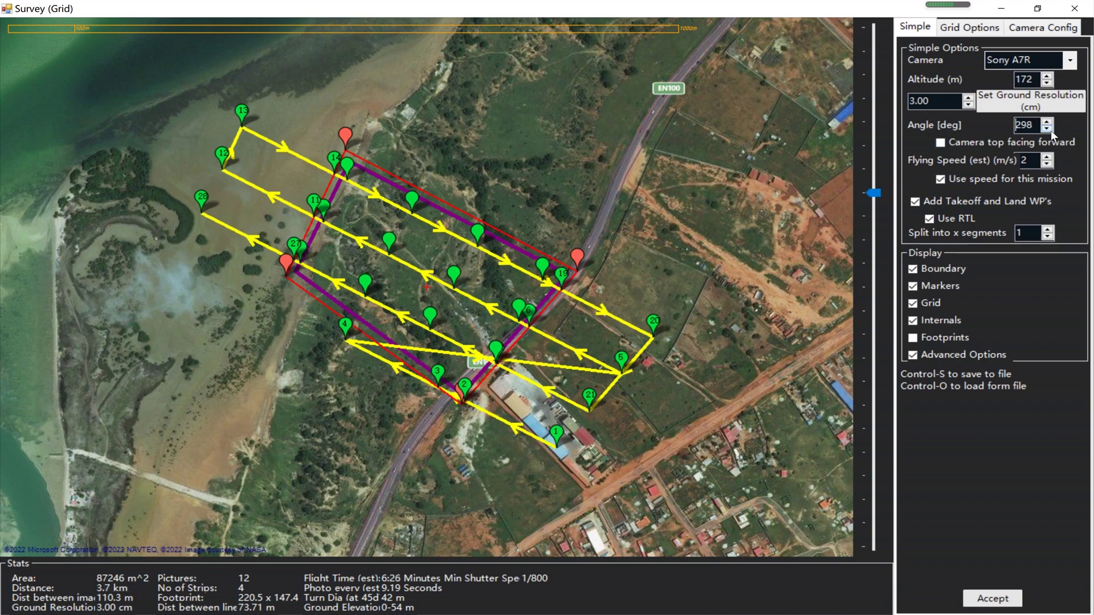
{"action": "left_click", "coordinate": [1050, 130]}
{"action": "left_click", "coordinate": [1050, 130]}
{"action": "left_click", "coordinate": [1051, 130]}
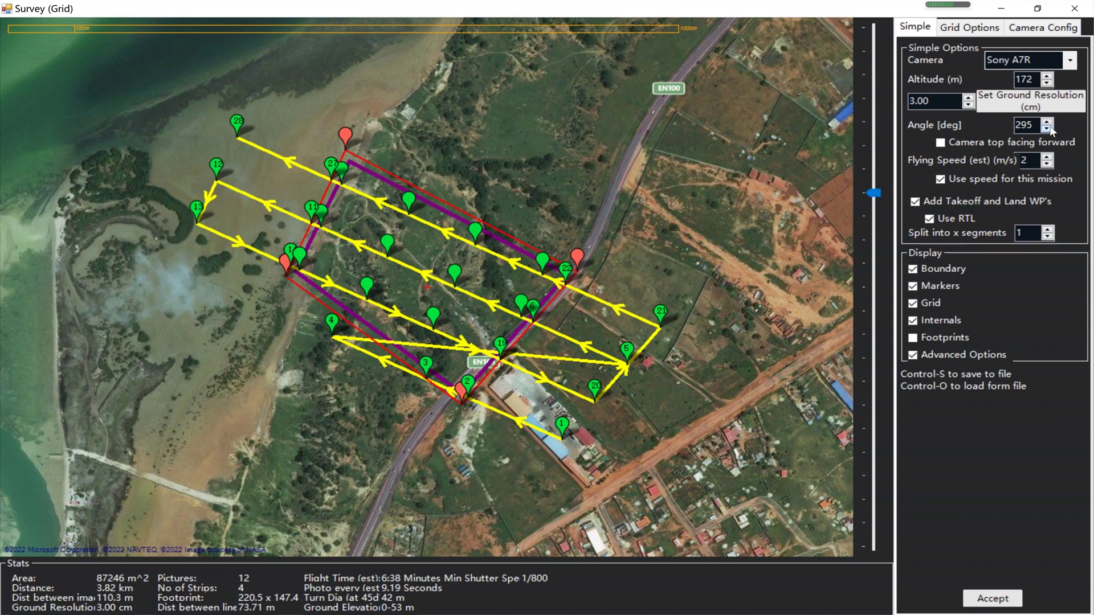
{"action": "left_click", "coordinate": [1047, 122]}
{"action": "left_click", "coordinate": [1047, 121]}
{"action": "left_click", "coordinate": [1047, 122]}
{"action": "left_click", "coordinate": [1046, 122]}
{"action": "left_click", "coordinate": [1048, 121]}
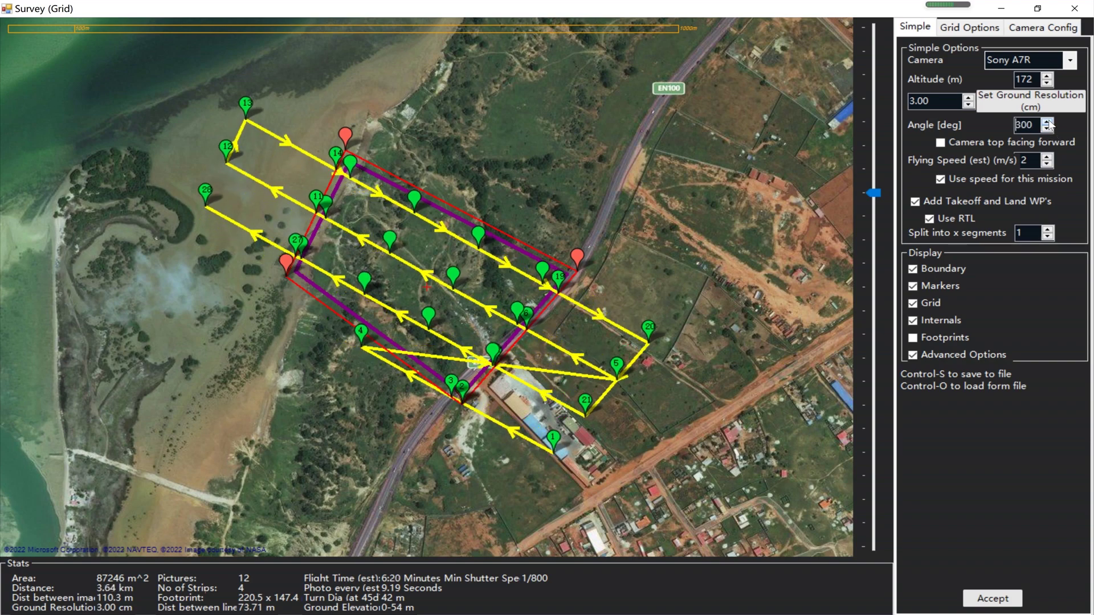
{"action": "left_click", "coordinate": [1048, 122]}
{"action": "left_click", "coordinate": [1048, 121]}
{"action": "left_click", "coordinate": [1048, 122]}
{"action": "left_click", "coordinate": [1048, 122]}
{"action": "left_click", "coordinate": [1047, 122]}
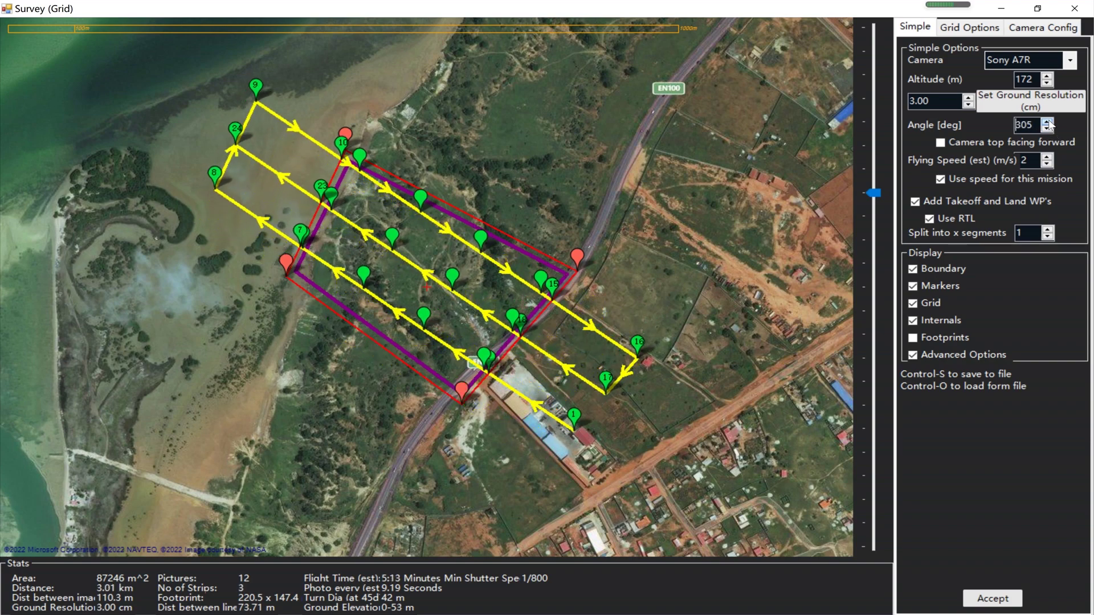
{"action": "left_click", "coordinate": [1048, 122]}
{"action": "left_click", "coordinate": [1048, 122]}
{"action": "left_click", "coordinate": [1048, 122]}
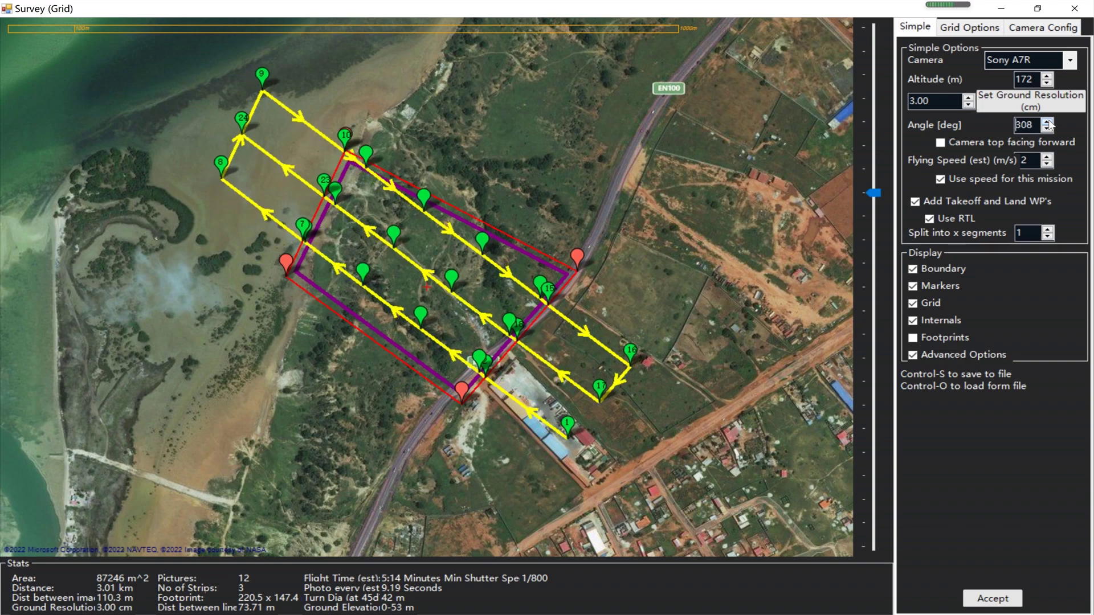
{"action": "left_click", "coordinate": [1046, 129]}
{"action": "left_click", "coordinate": [1046, 129]}
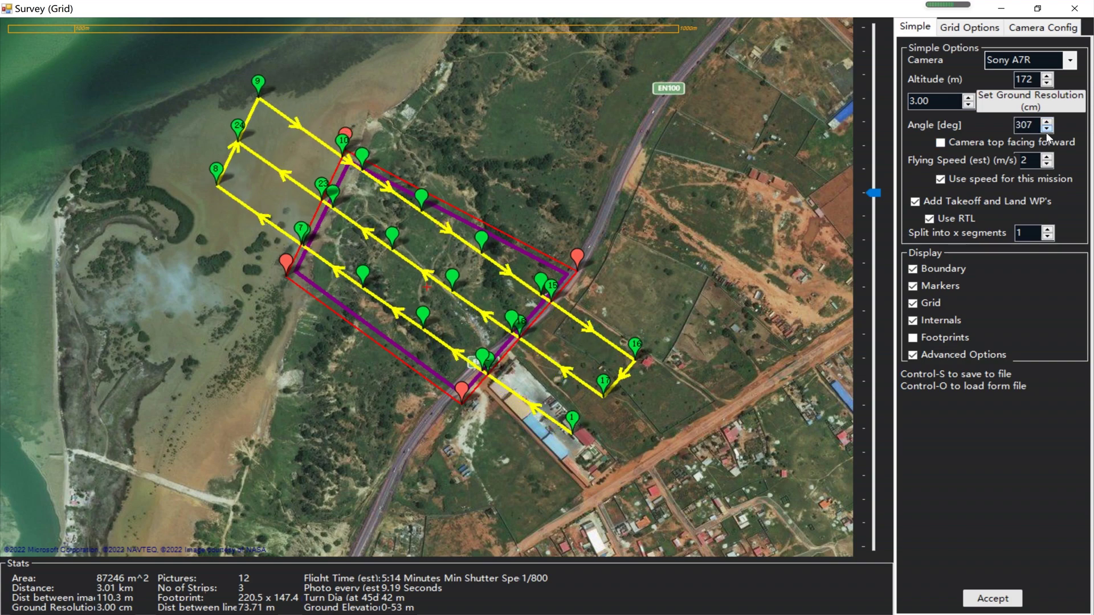
{"action": "left_click", "coordinate": [1046, 128]}
{"action": "left_click", "coordinate": [1046, 129]}
{"action": "left_click", "coordinate": [1047, 129]}
{"action": "left_click", "coordinate": [1046, 129]}
{"action": "left_click", "coordinate": [1046, 128]}
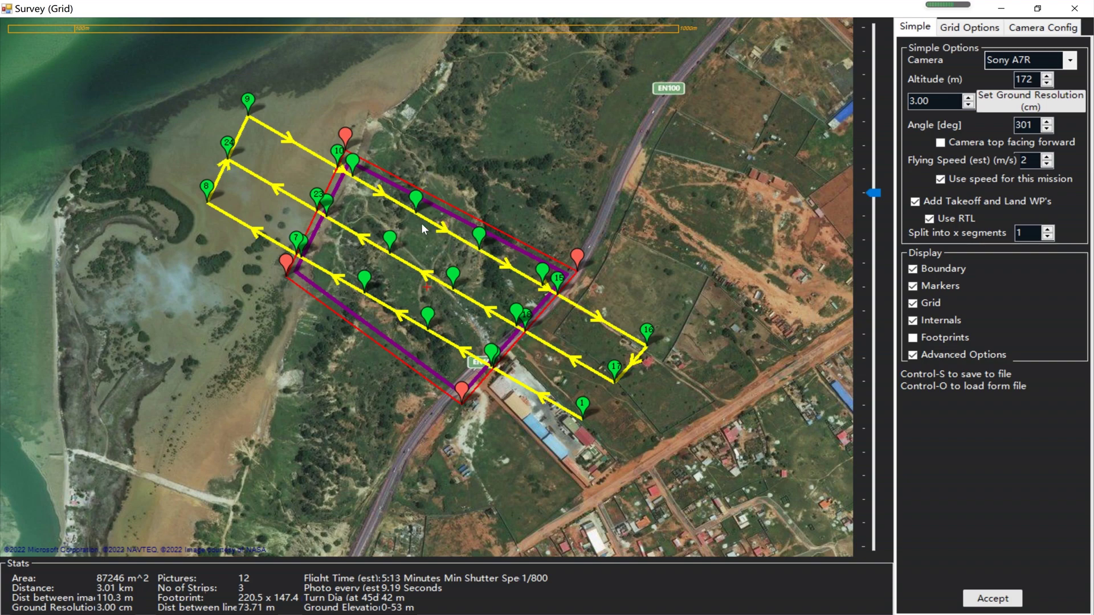
Step: Adjust the estimated flying speed and set both the grid's overlap and sidelap to 60%
{"action": "left_click", "coordinate": [1027, 163]}
{"action": "left_click", "coordinate": [967, 30]}
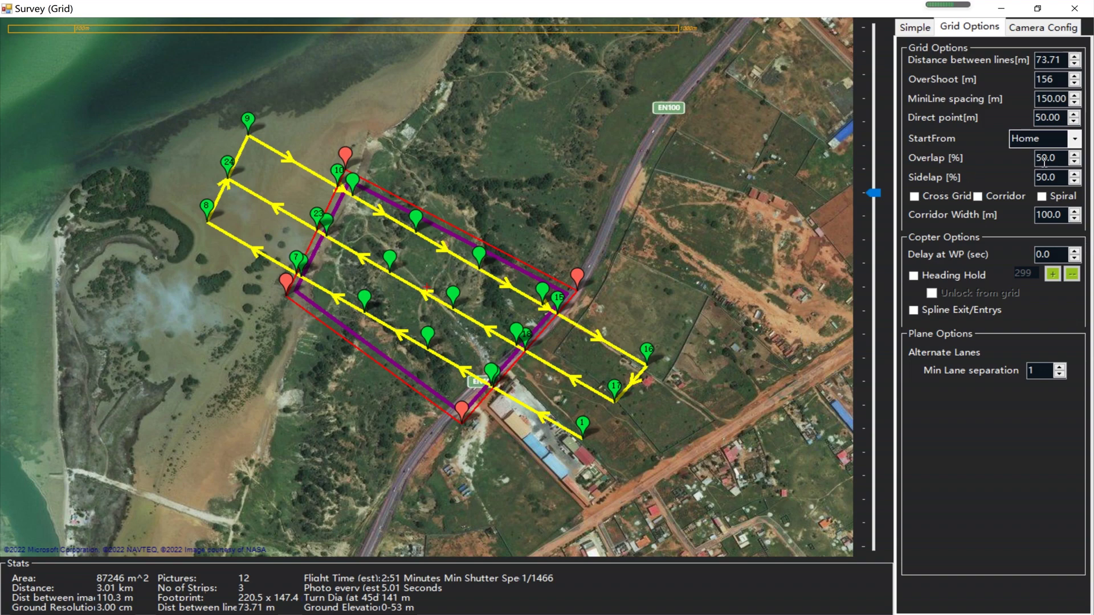
{"action": "left_click_drag", "start_coordinate": [1047, 158], "coordinate": [1015, 178]}
{"action": "type", "text": "60"}
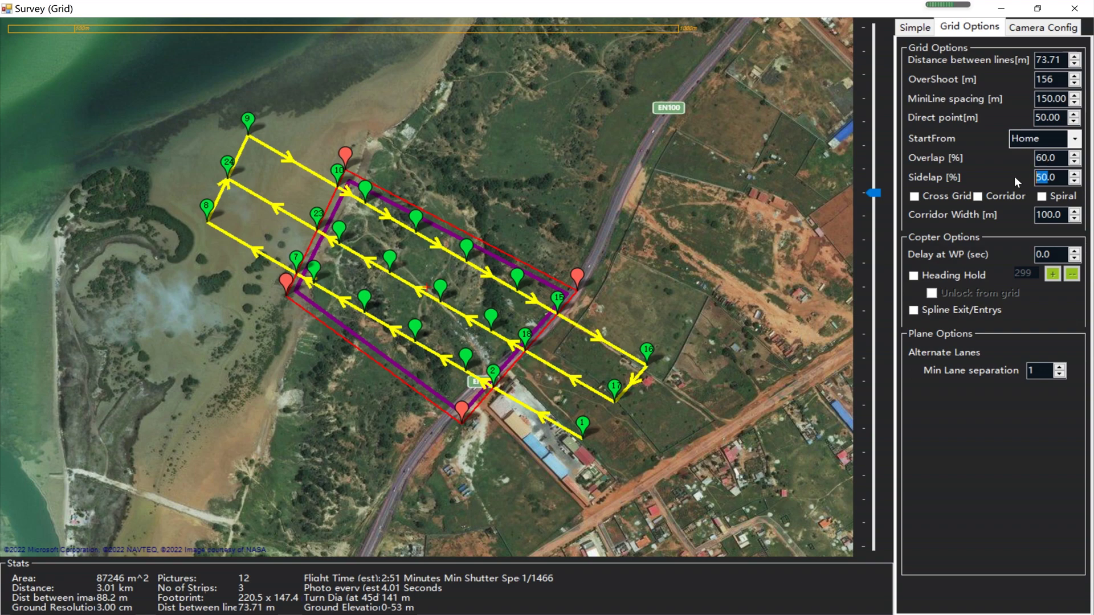
{"action": "type", "text": "60"}
Step: Check the camera configuration, then accept the survey grid as a mission and reset home to the loaded coordinates
{"action": "left_click", "coordinate": [1027, 35]}
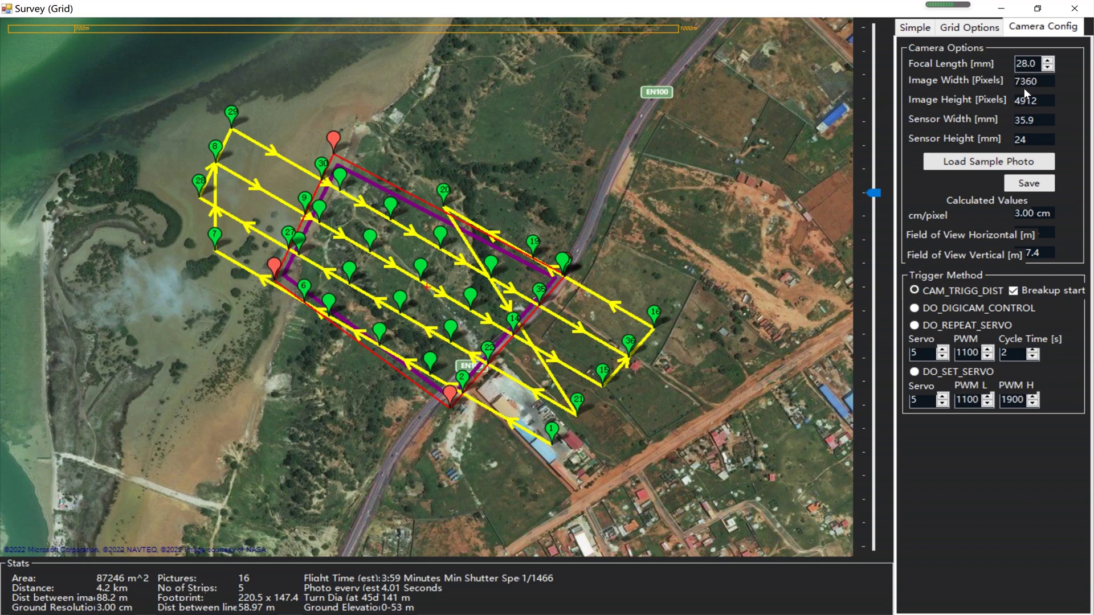
{"action": "left_click", "coordinate": [914, 27]}
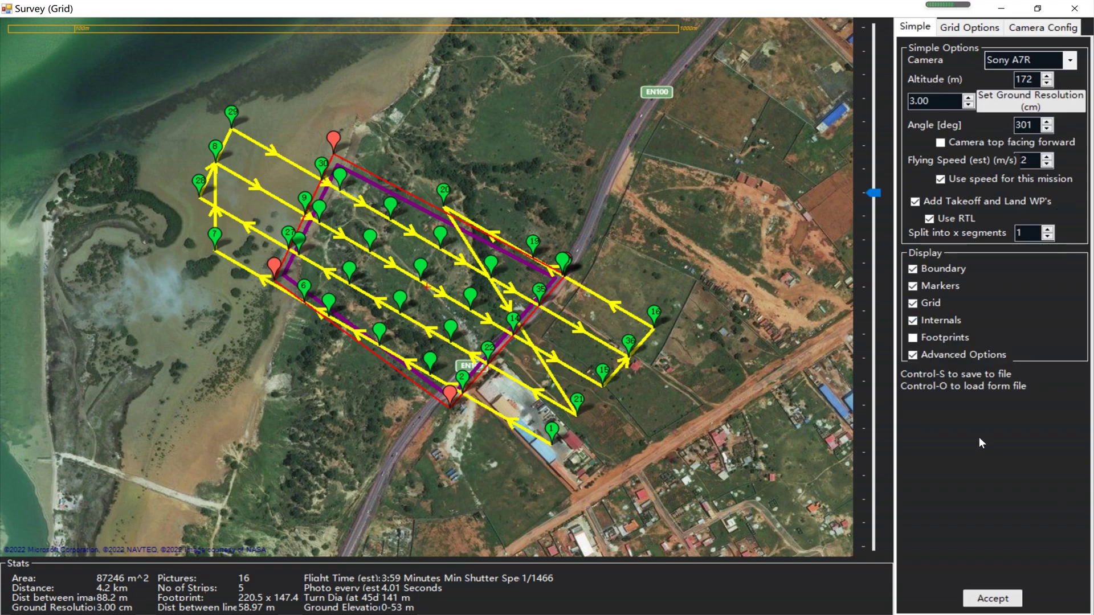
{"action": "left_click", "coordinate": [997, 599]}
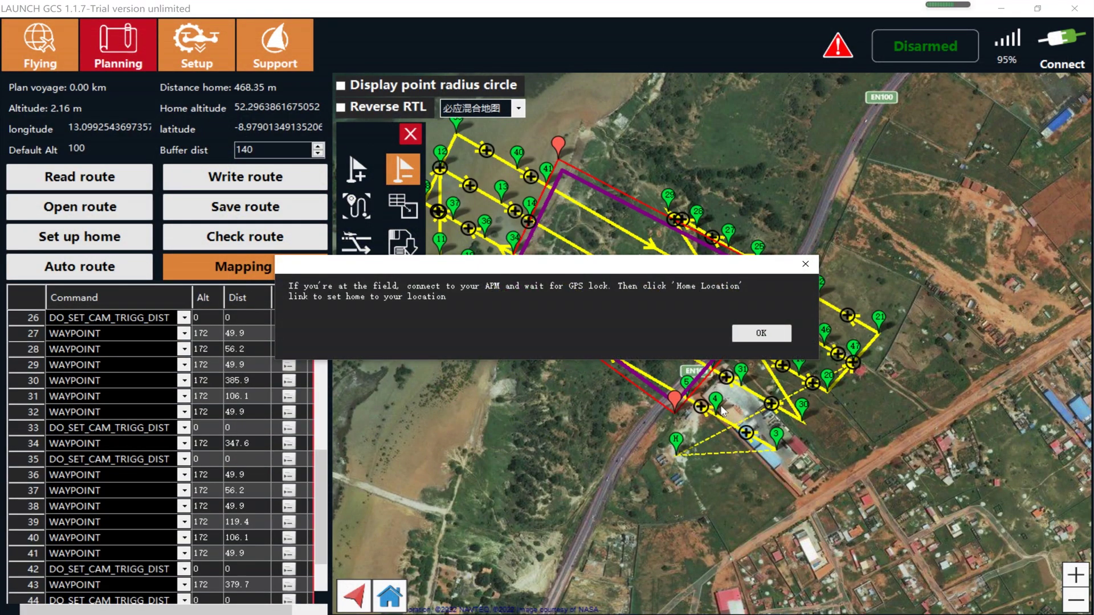
{"action": "left_click", "coordinate": [766, 332]}
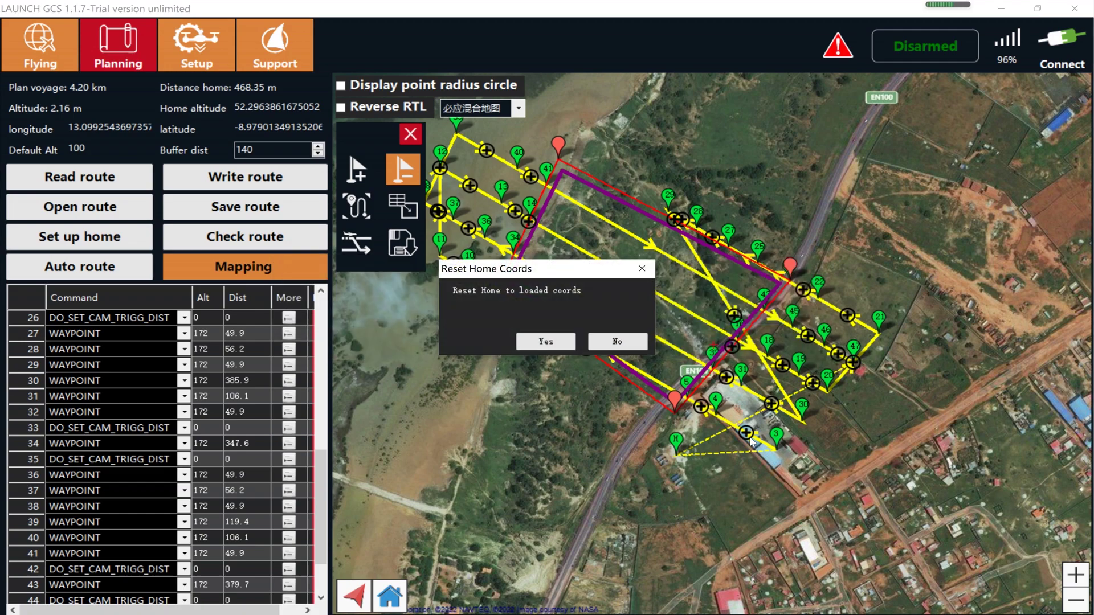
{"action": "left_click", "coordinate": [546, 342]}
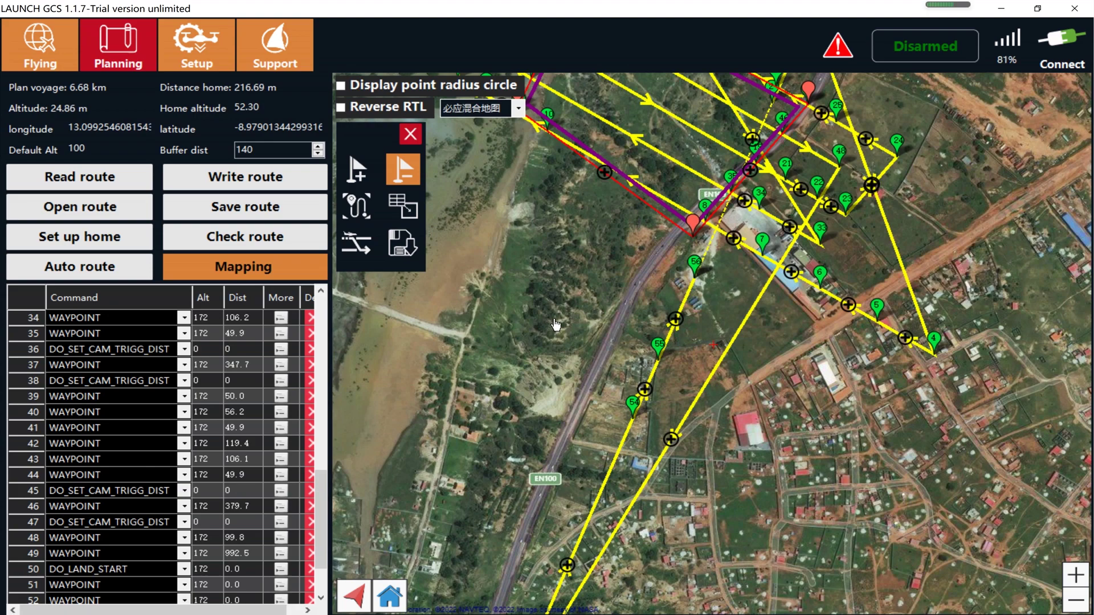
Step: Review the mission's command list from VTOL takeoff to VTOL landing, along with the full route on the map
{"action": "left_click_drag", "start_coordinate": [565, 290], "coordinate": [575, 319]}
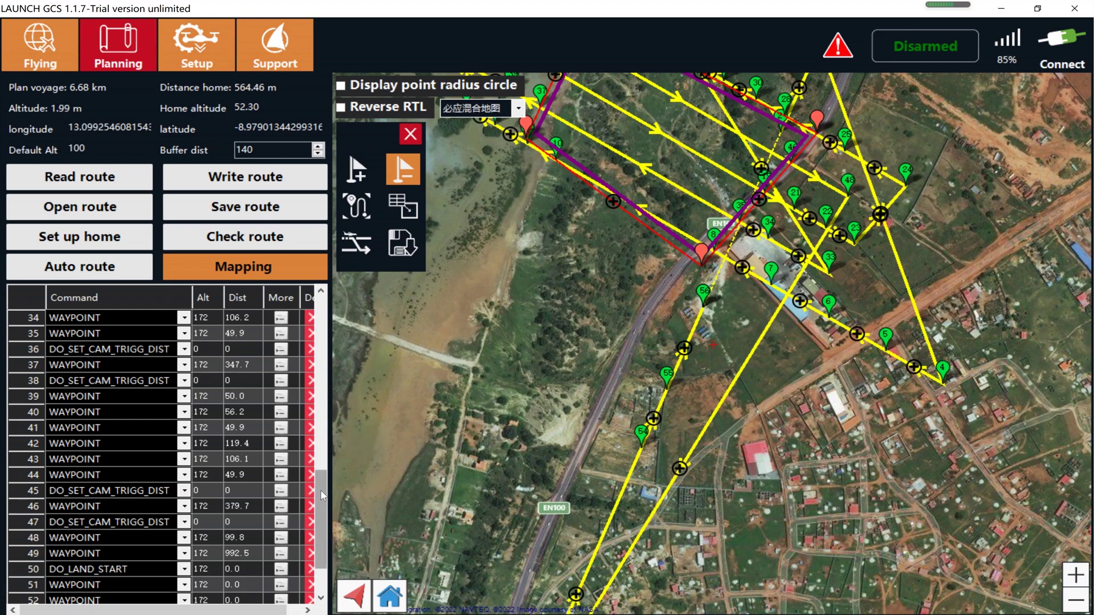
{"action": "left_click_drag", "start_coordinate": [322, 494], "coordinate": [320, 315]}
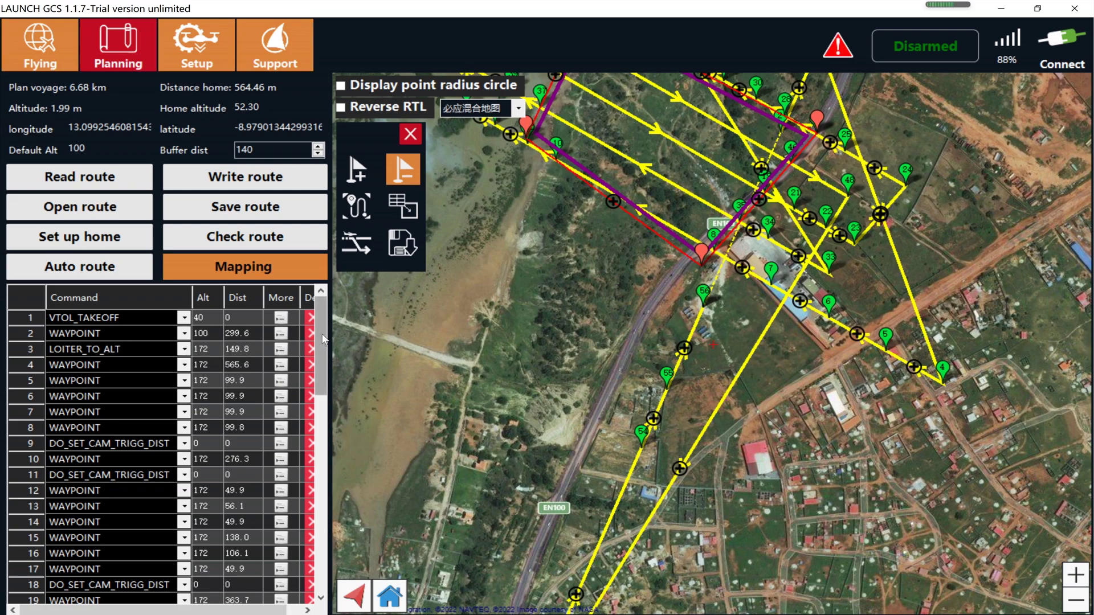
{"action": "left_click_drag", "start_coordinate": [322, 332], "coordinate": [322, 342]}
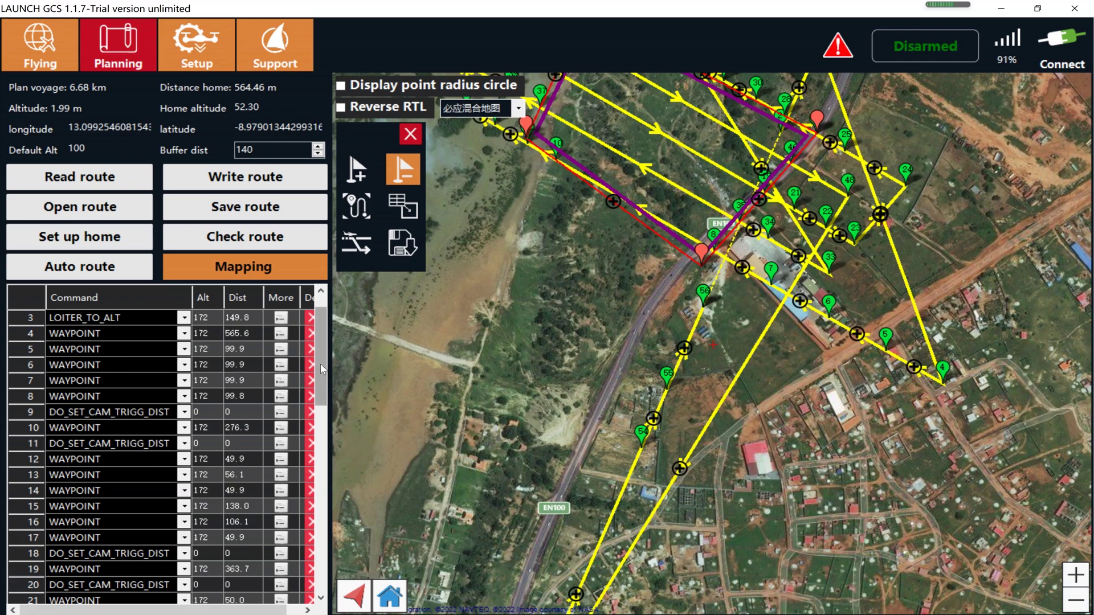
{"action": "left_click_drag", "start_coordinate": [320, 364], "coordinate": [323, 567]}
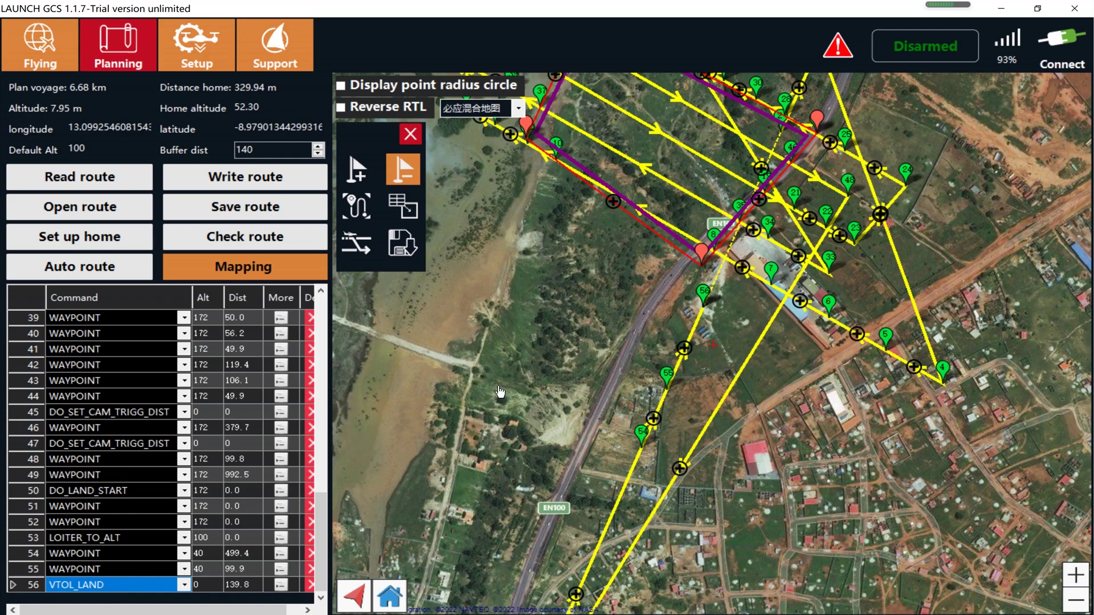
{"action": "left_click_drag", "start_coordinate": [533, 335], "coordinate": [521, 399]}
{"action": "scroll", "coordinate": [524, 362], "scroll_direction": "down", "scroll_amount": 2}
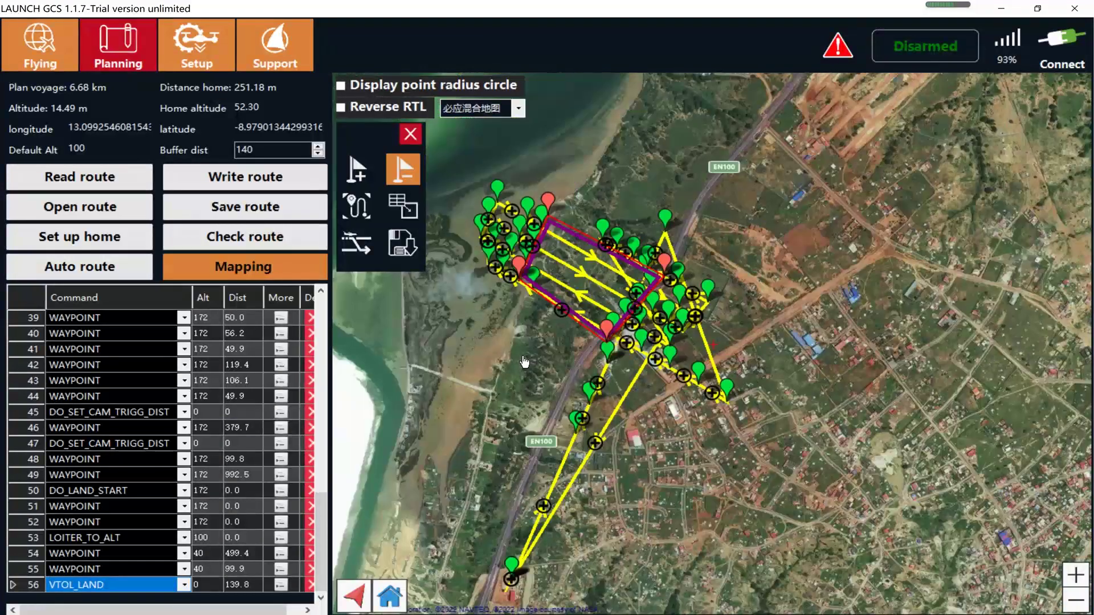
{"action": "scroll", "coordinate": [524, 362], "scroll_direction": "up", "scroll_amount": 2}
{"action": "scroll", "coordinate": [523, 324], "scroll_direction": "down", "scroll_amount": 1}
{"action": "scroll", "coordinate": [511, 248], "scroll_direction": "up", "scroll_amount": 1}
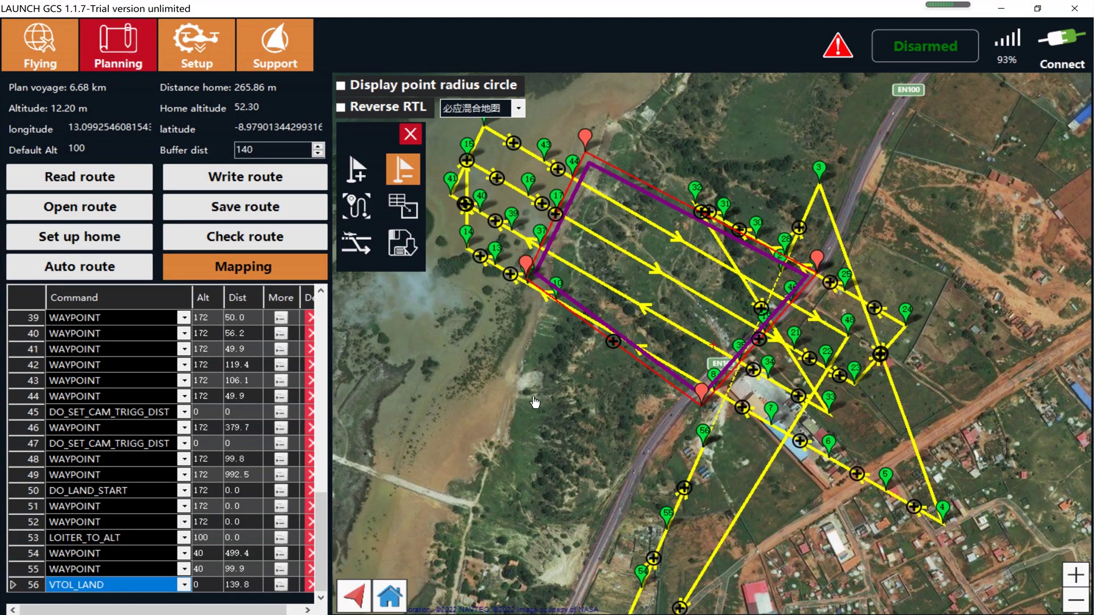
Step: Write the route to the aircraft and inspect the mission's flight path in the flying view
{"action": "left_click", "coordinate": [250, 188]}
{"action": "left_click", "coordinate": [41, 55]}
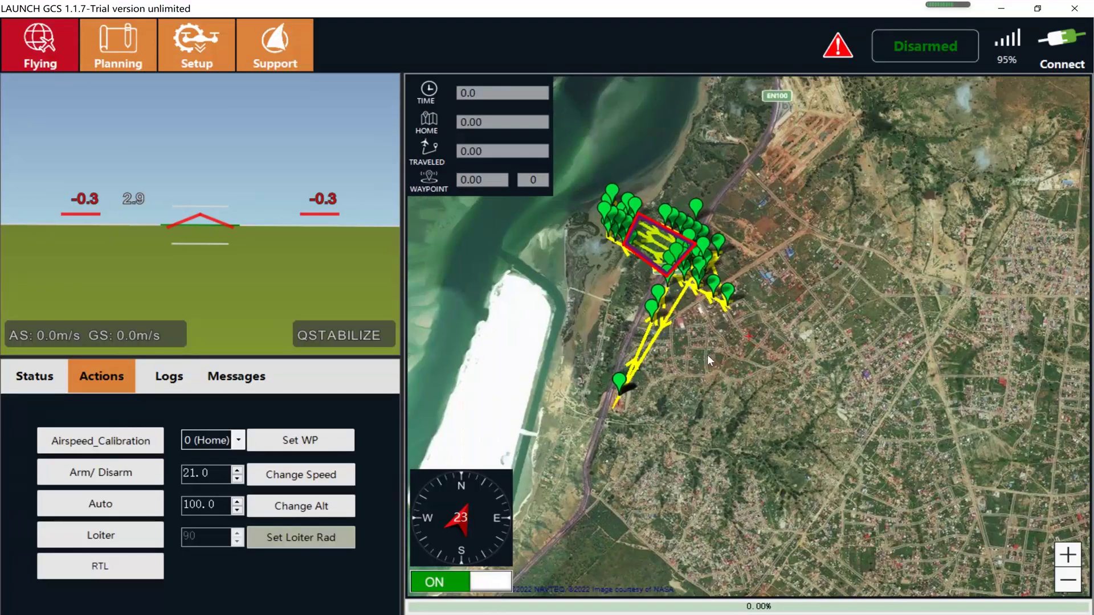
{"action": "scroll", "coordinate": [754, 379], "scroll_direction": "down", "scroll_amount": 1}
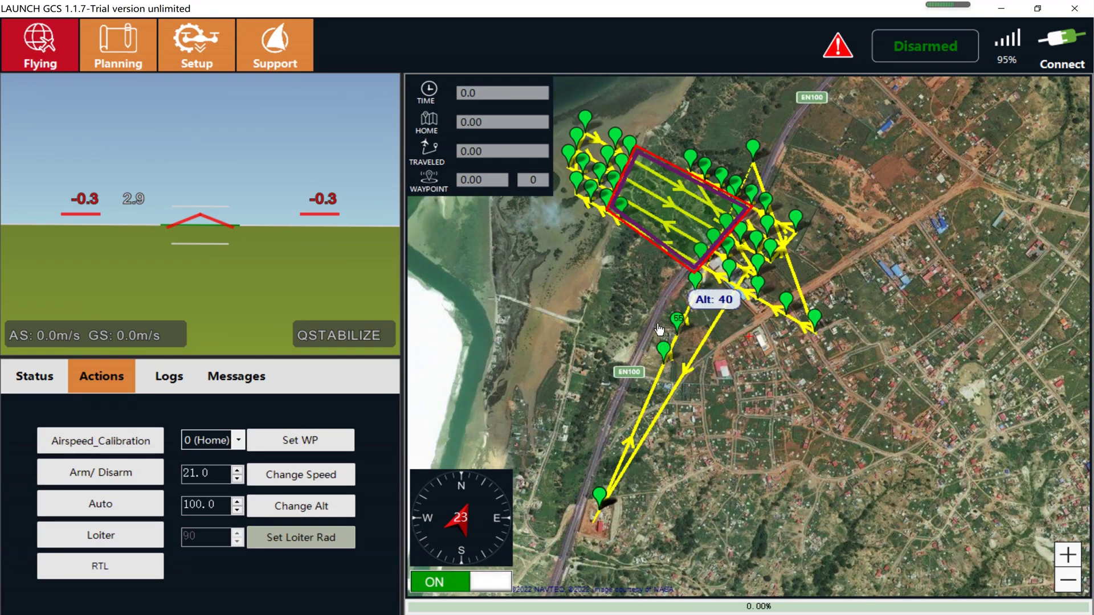
{"action": "scroll", "coordinate": [651, 268], "scroll_direction": "up", "scroll_amount": 2}
{"action": "scroll", "coordinate": [648, 401], "scroll_direction": "down", "scroll_amount": 1}
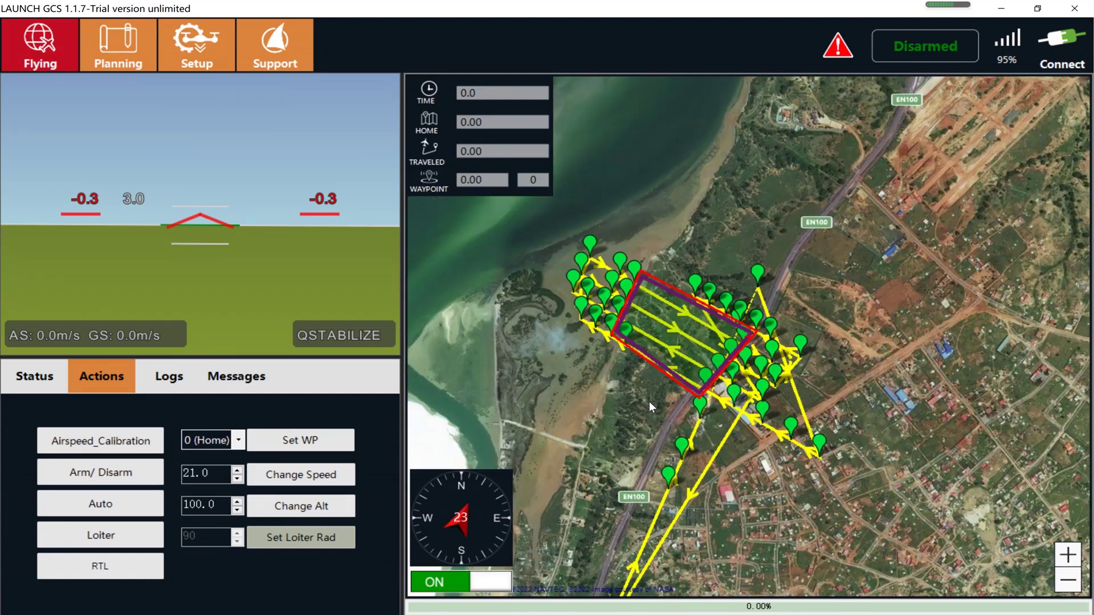
{"action": "scroll", "coordinate": [649, 401], "scroll_direction": "up", "scroll_amount": 1}
{"action": "mouse_move", "coordinate": [691, 402]}
{"action": "left_mouse_down"}
{"action": "mouse_move", "coordinate": [619, 412]}
{"action": "mouse_move", "coordinate": [653, 378]}
{"action": "left_mouse_up"}
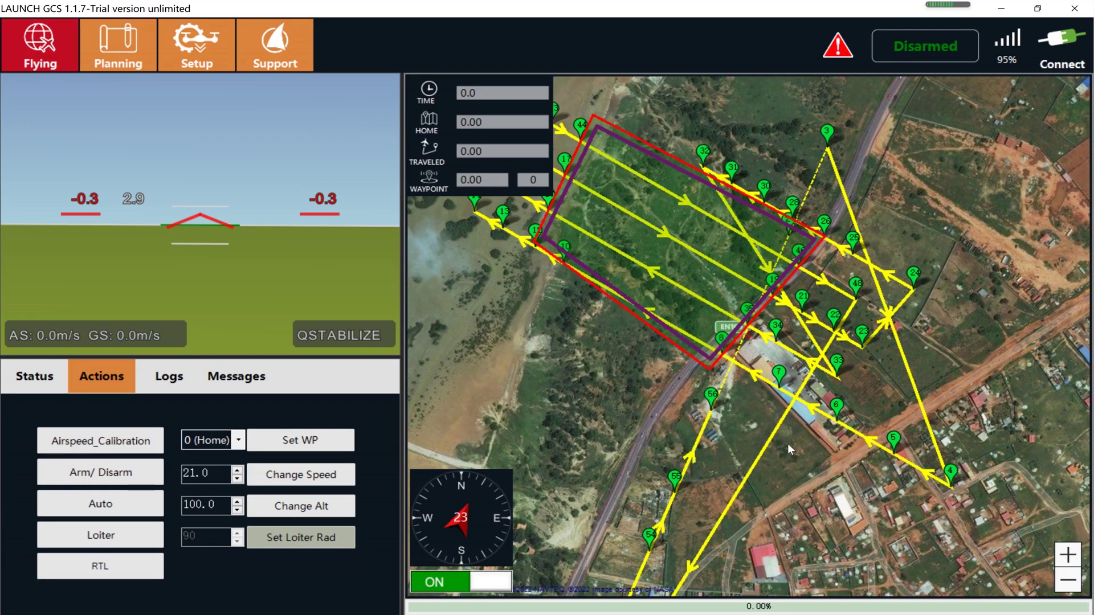
{"action": "scroll", "coordinate": [766, 364], "scroll_direction": "down", "scroll_amount": 1}
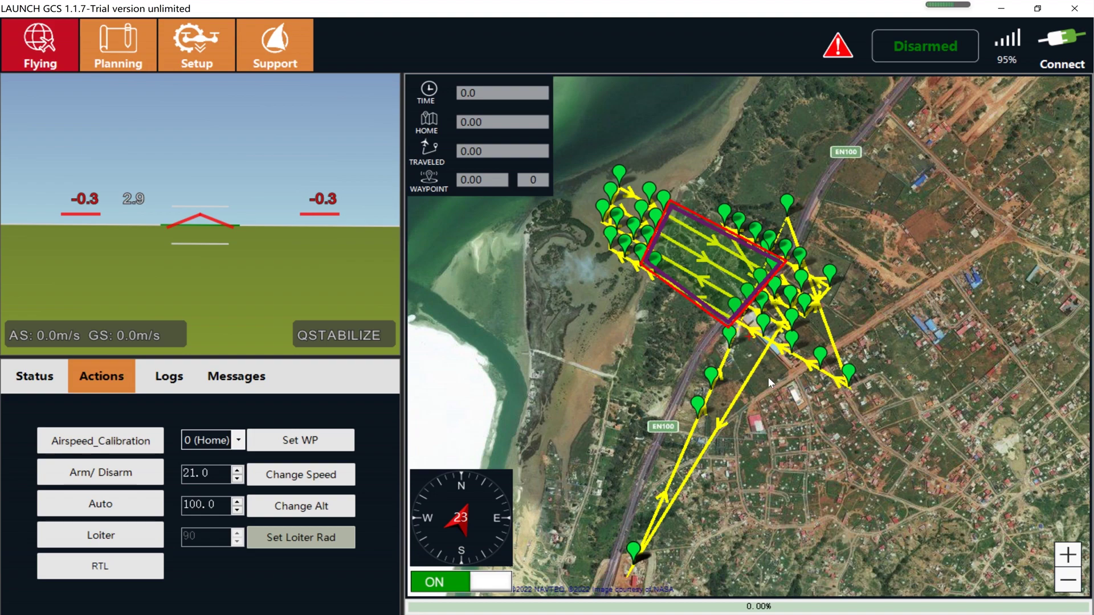
{"action": "left_click_drag", "start_coordinate": [768, 377], "coordinate": [742, 371]}
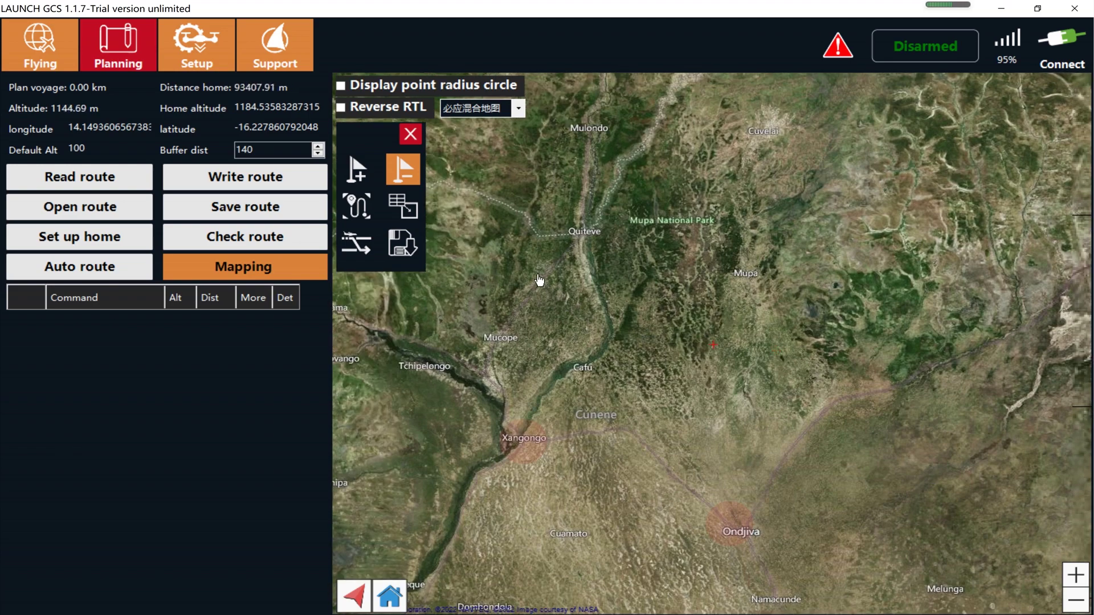
Step: Load the AREA_VOO_Corridor KMZ file as an overlay on the planning map
{"action": "right_click", "coordinate": [539, 279]}
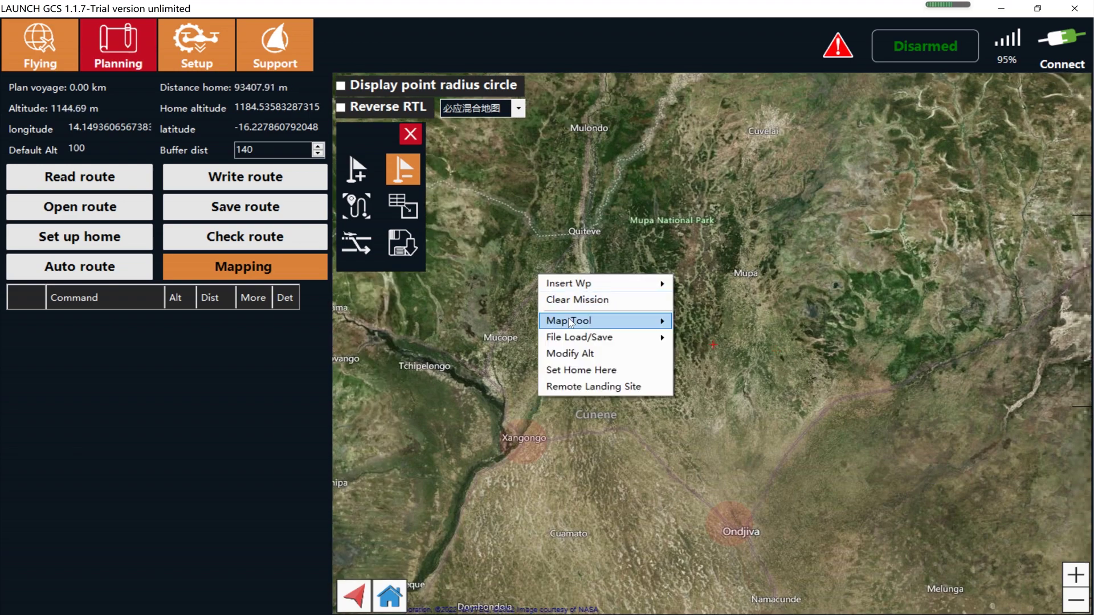
{"action": "mouse_move", "coordinate": [571, 321]}
{"action": "left_click", "coordinate": [732, 404]}
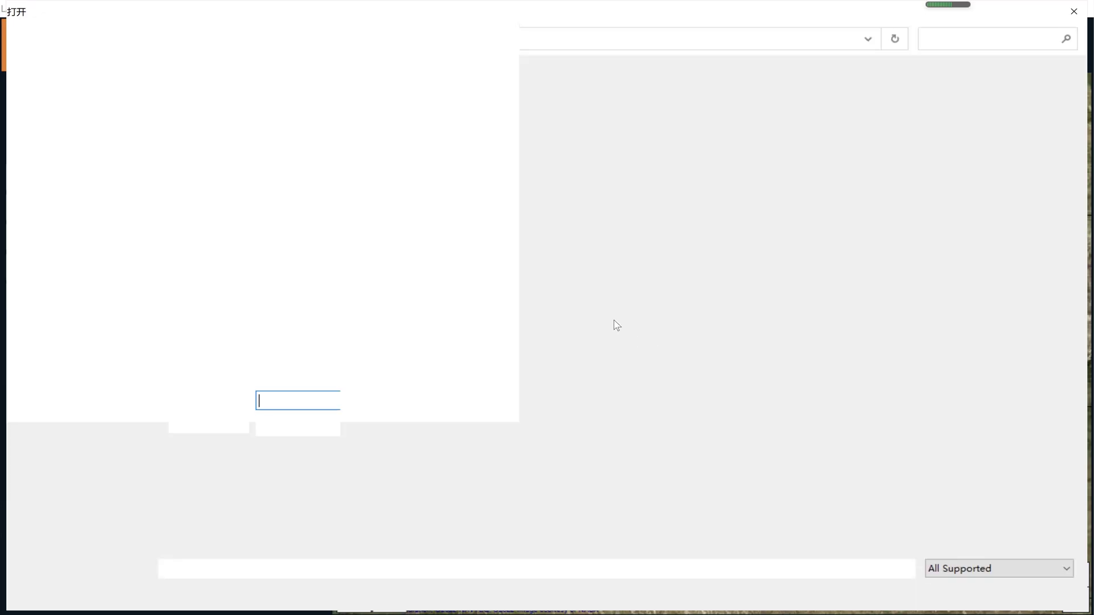
{"action": "double_click", "coordinate": [223, 128]}
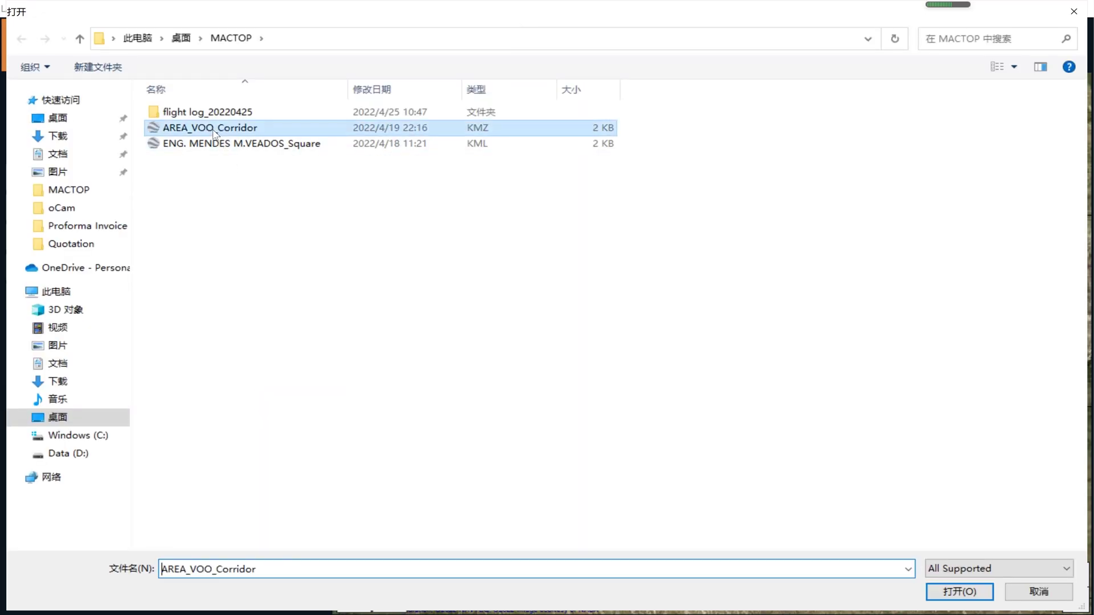
{"action": "left_click", "coordinate": [608, 340]}
{"action": "left_click", "coordinate": [516, 341]}
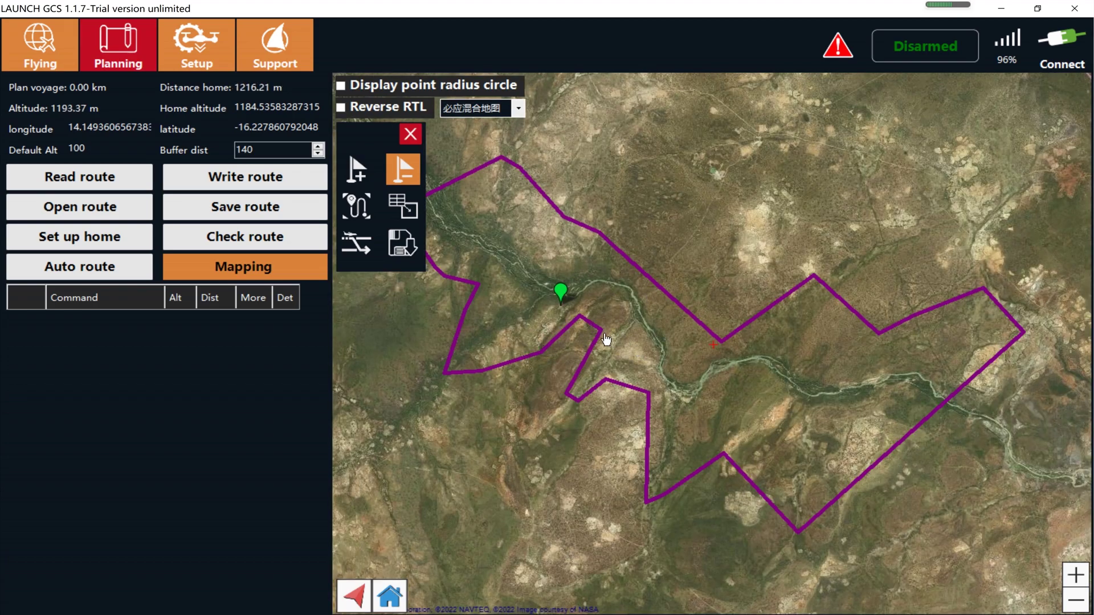
Step: Examine the corridor area's purple boundary and the river running through it around the home position
{"action": "mouse_move", "coordinate": [535, 251]}
{"action": "left_mouse_down"}
{"action": "mouse_move", "coordinate": [604, 285]}
{"action": "mouse_move", "coordinate": [538, 286]}
{"action": "mouse_move", "coordinate": [684, 344]}
{"action": "left_mouse_up"}
{"action": "scroll", "coordinate": [655, 366], "scroll_direction": "up", "scroll_amount": 2}
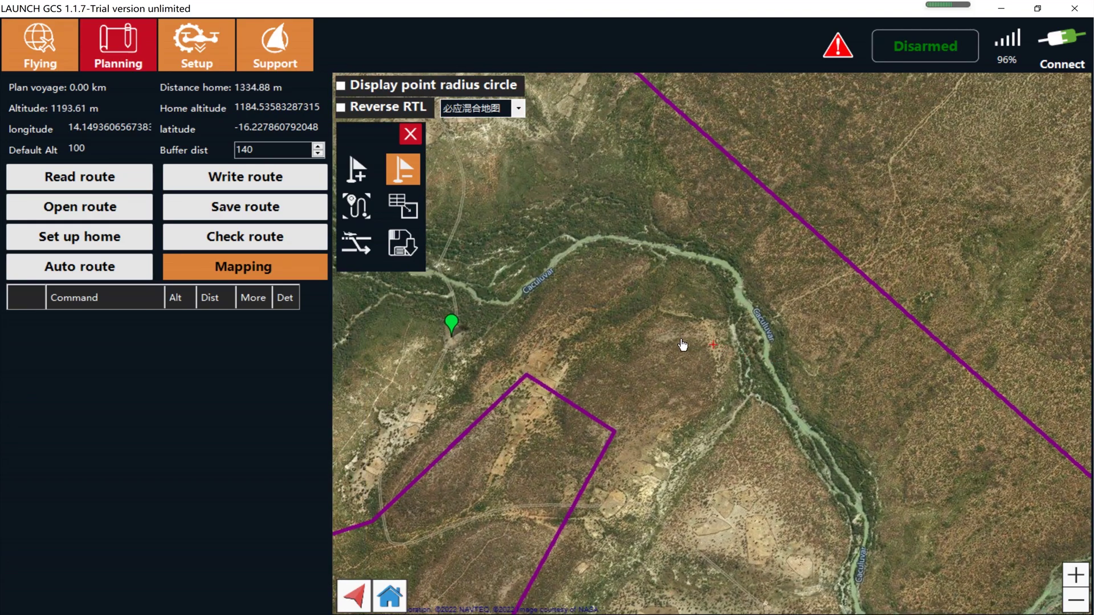
{"action": "left_click_drag", "start_coordinate": [554, 325], "coordinate": [559, 347]}
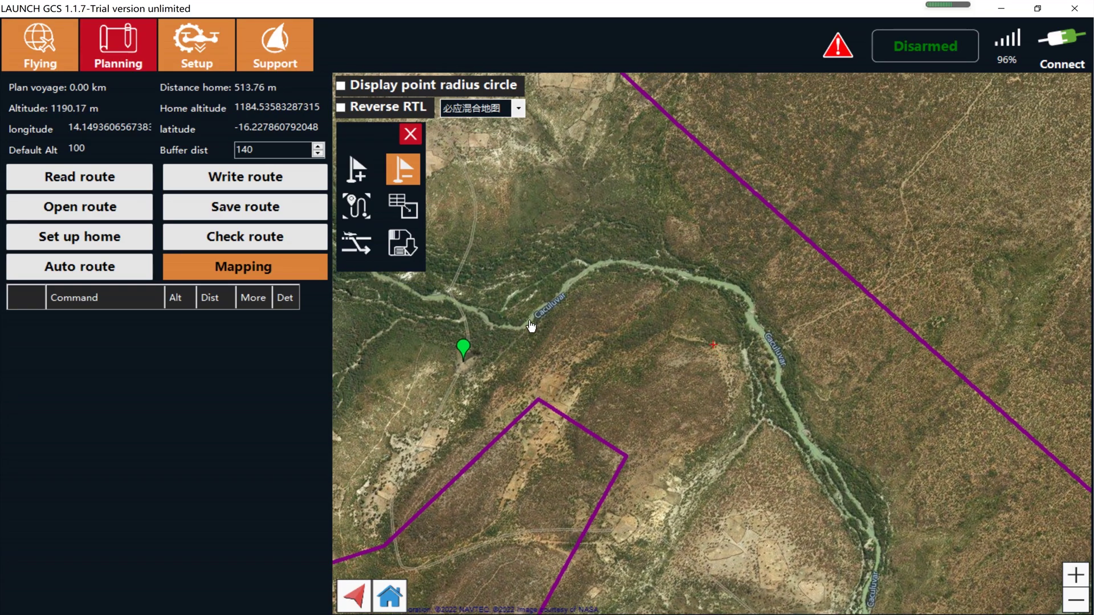
{"action": "scroll", "coordinate": [509, 323], "scroll_direction": "down", "scroll_amount": 2}
{"action": "scroll", "coordinate": [508, 323], "scroll_direction": "down", "scroll_amount": 2}
{"action": "scroll", "coordinate": [525, 337], "scroll_direction": "up", "scroll_amount": 3}
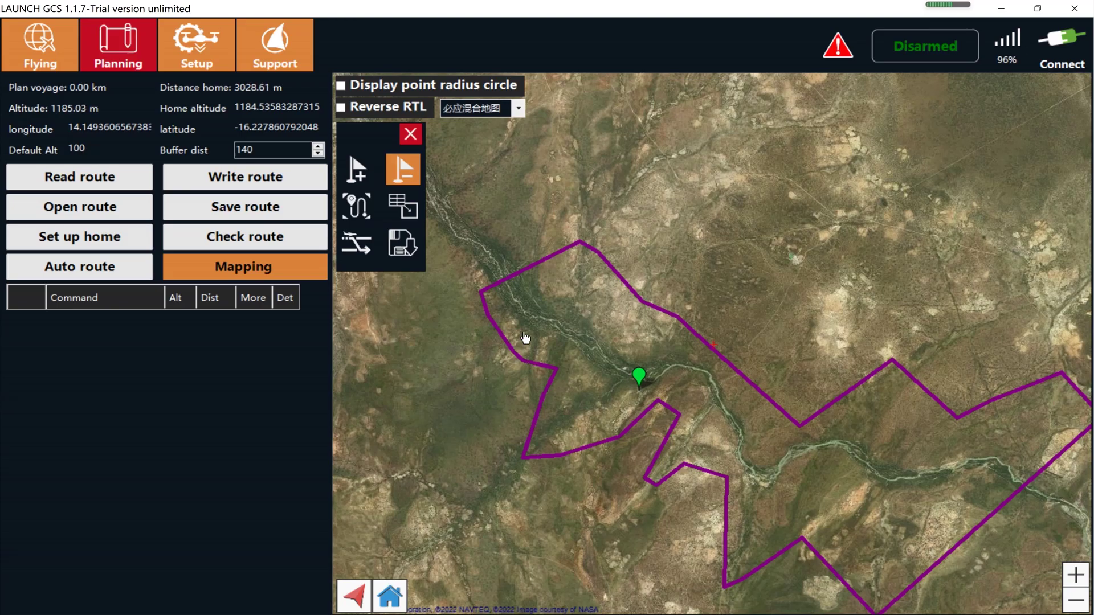
{"action": "scroll", "coordinate": [637, 358], "scroll_direction": "down", "scroll_amount": 2}
{"action": "scroll", "coordinate": [625, 370], "scroll_direction": "up", "scroll_amount": 1}
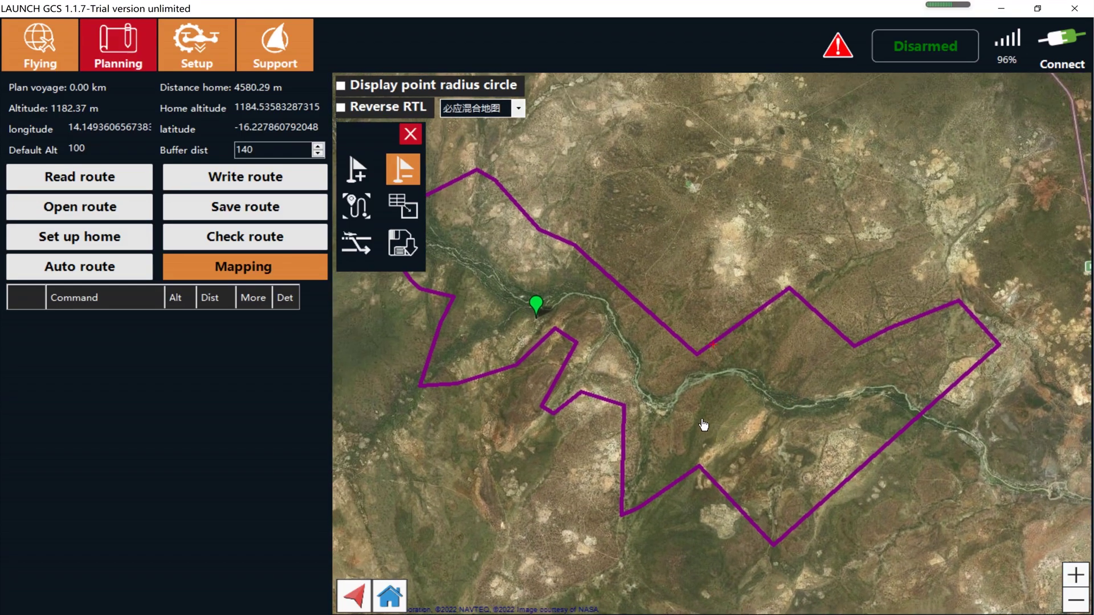
Step: Reposition the home point within the bare clearing beside the track, south of the Caculuvar river
{"action": "scroll", "coordinate": [703, 425], "scroll_direction": "up", "scroll_amount": 1}
{"action": "scroll", "coordinate": [542, 361], "scroll_direction": "up", "scroll_amount": 1}
{"action": "left_click_drag", "start_coordinate": [533, 295], "coordinate": [567, 429]}
{"action": "scroll", "coordinate": [621, 371], "scroll_direction": "up", "scroll_amount": 1}
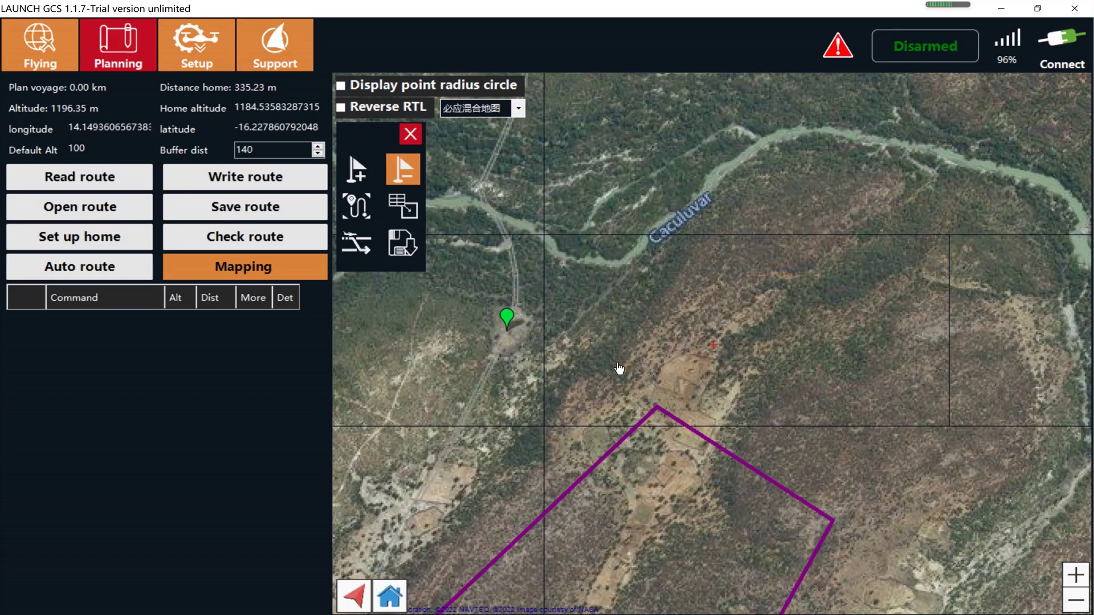
{"action": "left_click_drag", "start_coordinate": [598, 332], "coordinate": [610, 363]}
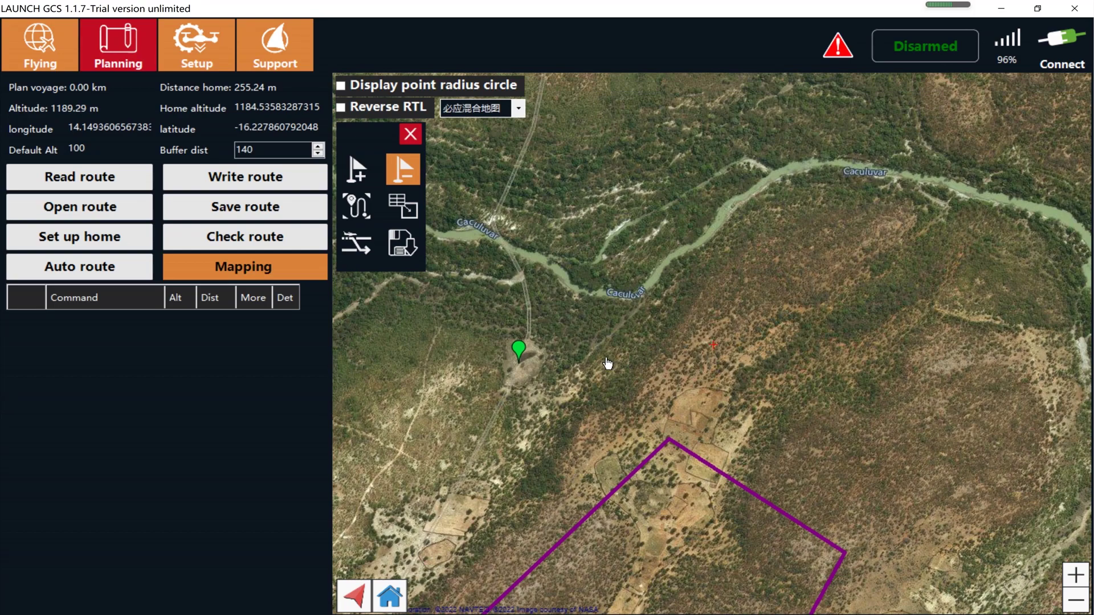
{"action": "mouse_move", "coordinate": [519, 353]}
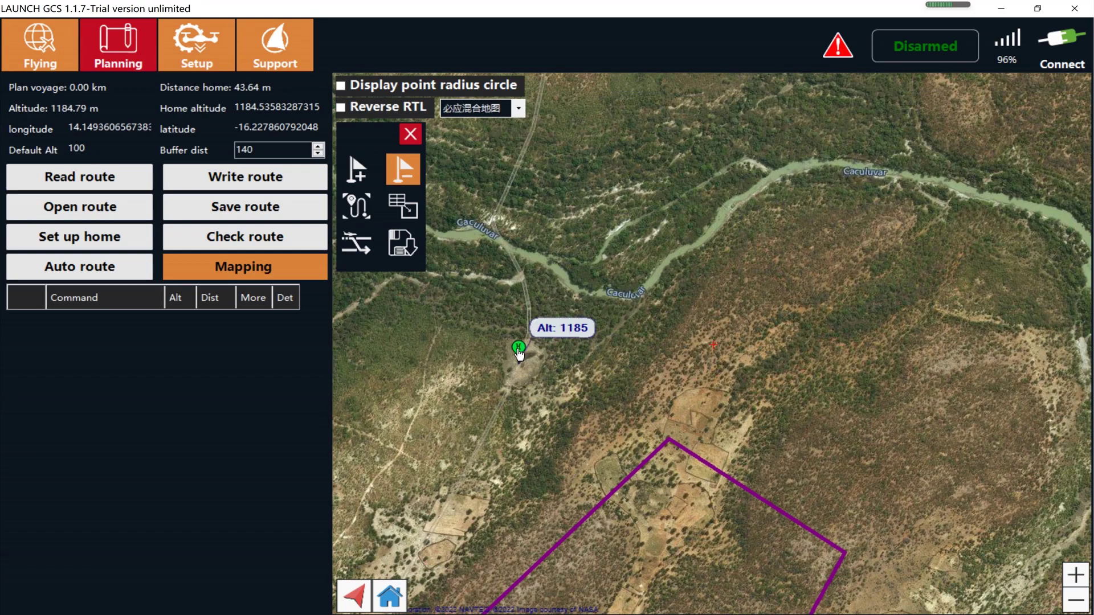
{"action": "left_click_drag", "start_coordinate": [519, 353], "coordinate": [514, 358]}
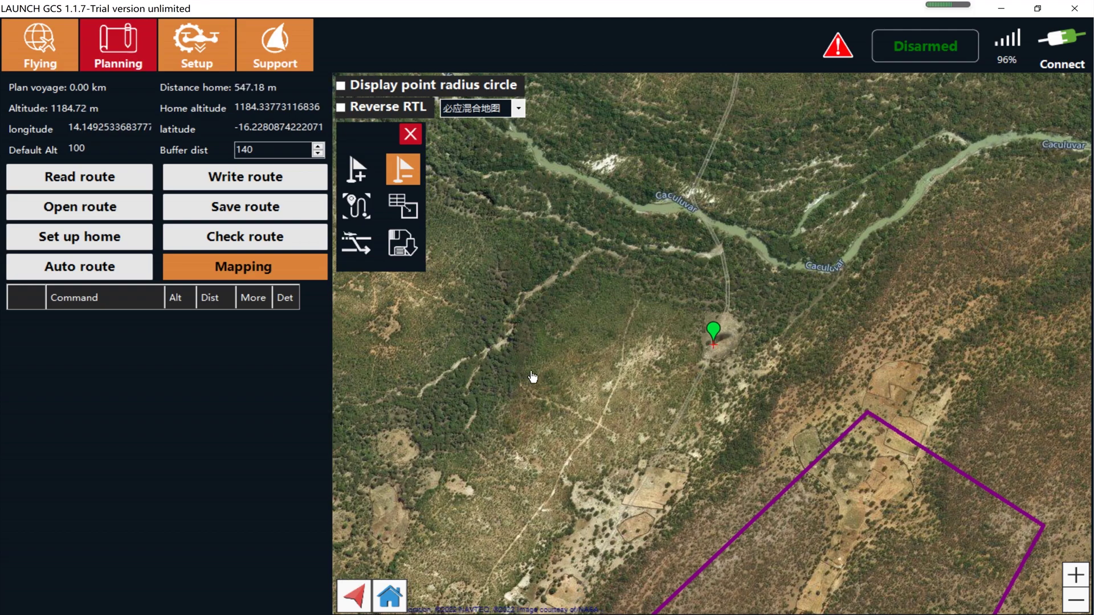
{"action": "scroll", "coordinate": [532, 377], "scroll_direction": "up", "scroll_amount": 1}
{"action": "mouse_move", "coordinate": [627, 376]}
{"action": "left_mouse_down"}
{"action": "mouse_move", "coordinate": [558, 418]}
{"action": "mouse_move", "coordinate": [489, 424]}
{"action": "left_mouse_up"}
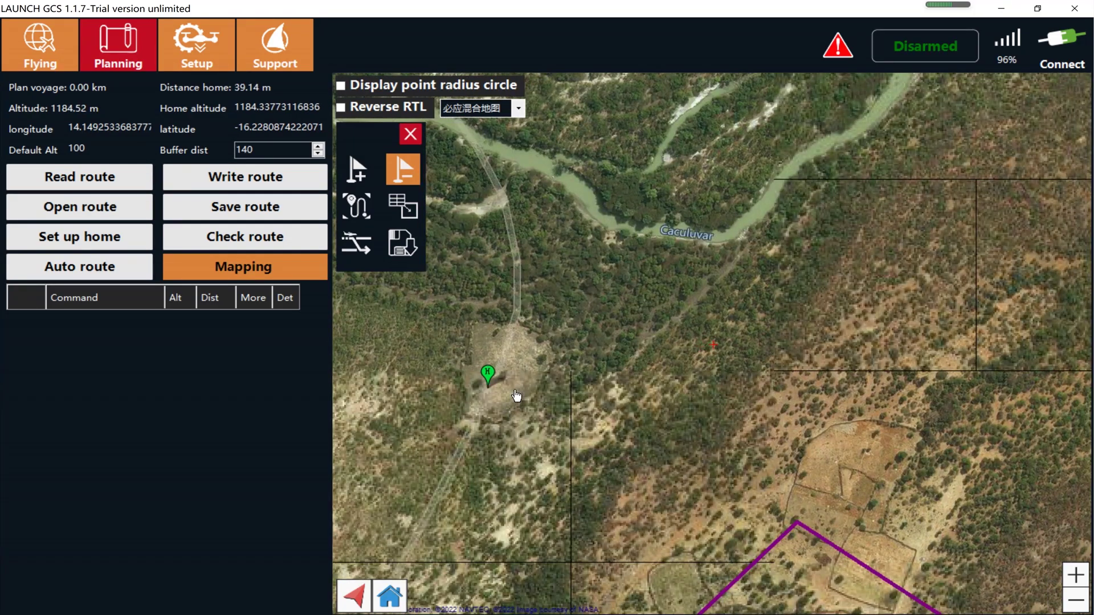
{"action": "scroll", "coordinate": [516, 394], "scroll_direction": "up", "scroll_amount": 1}
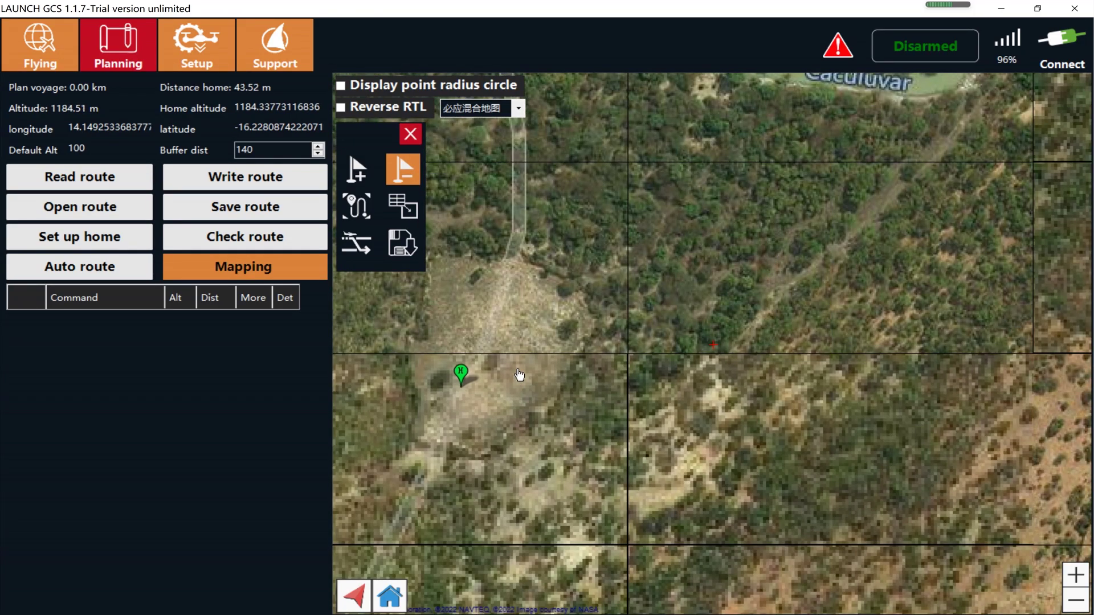
{"action": "left_click_drag", "start_coordinate": [468, 381], "coordinate": [468, 374]}
Step: Start a survey polygon with three points along the south bank of the Caculuvar river, north of the home point
{"action": "scroll", "coordinate": [468, 378], "scroll_direction": "down", "scroll_amount": 2}
{"action": "left_click_drag", "start_coordinate": [610, 371], "coordinate": [673, 378]}
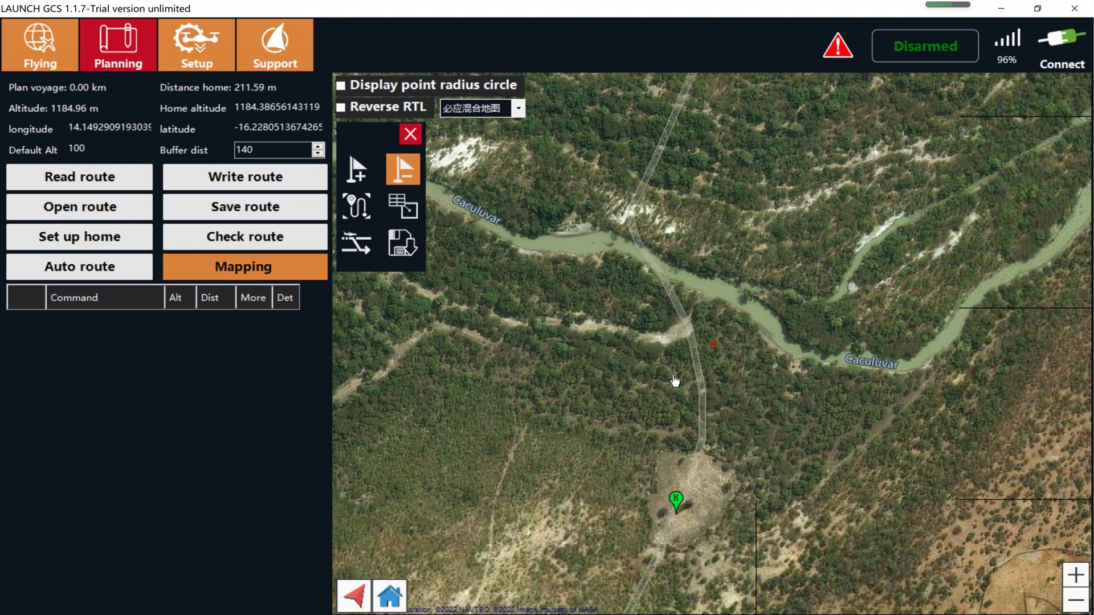
{"action": "left_click", "coordinate": [358, 173]}
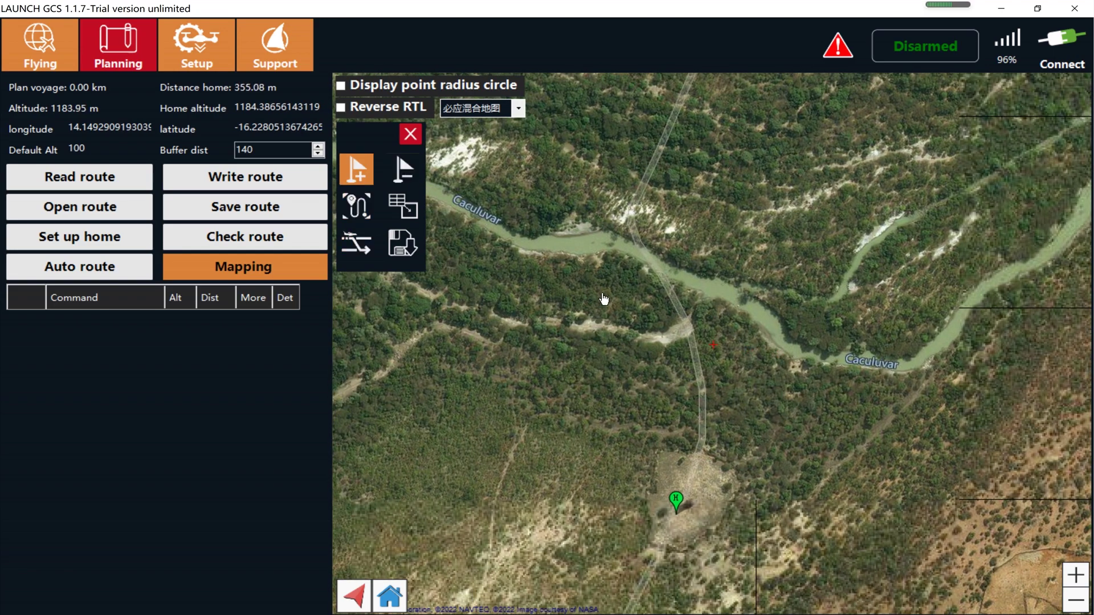
{"action": "left_click", "coordinate": [540, 262]}
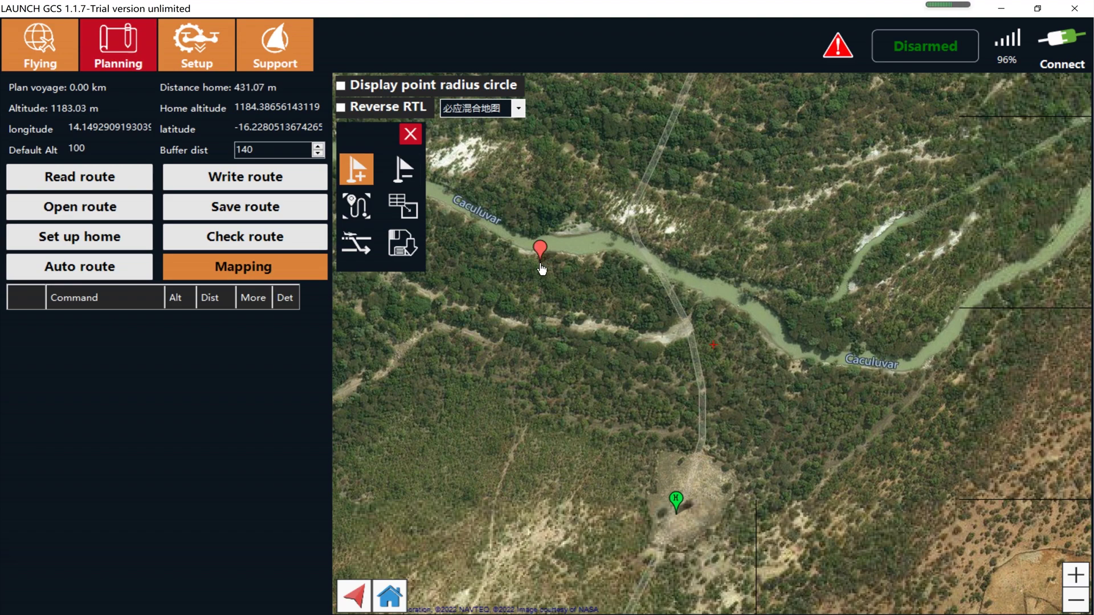
{"action": "left_click", "coordinate": [709, 303]}
{"action": "left_click", "coordinate": [797, 373]}
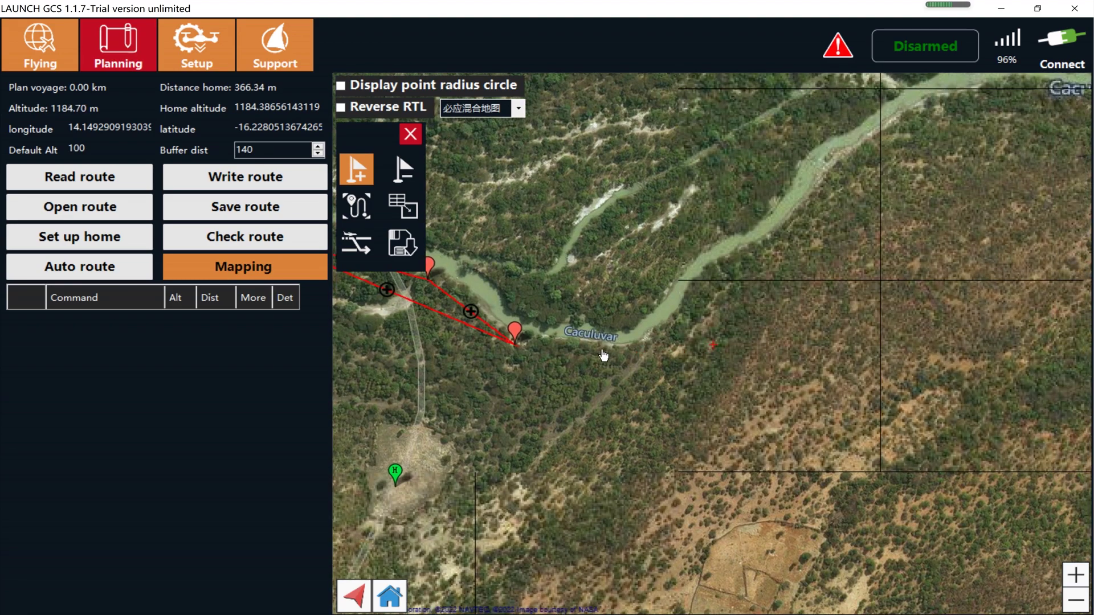
Step: Add five more polygon points around the river bend and northeast along its south bank
{"action": "left_click", "coordinate": [611, 347]}
{"action": "left_click", "coordinate": [660, 340]}
{"action": "left_click", "coordinate": [698, 283]}
{"action": "left_click_drag", "start_coordinate": [866, 252], "coordinate": [690, 383]}
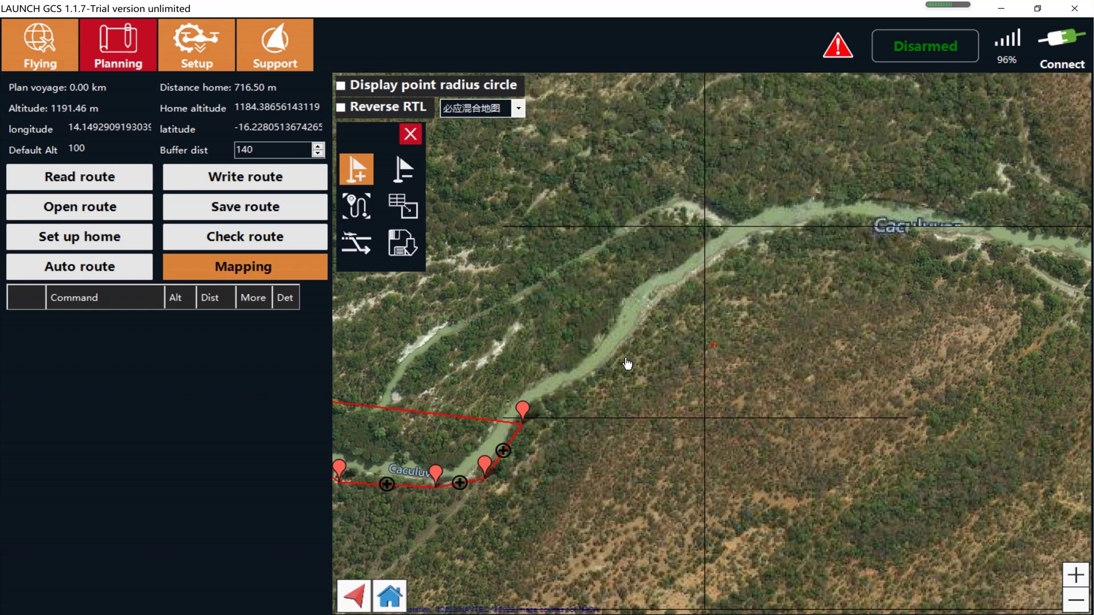
{"action": "left_click", "coordinate": [629, 367]}
{"action": "left_click", "coordinate": [712, 286]}
Step: Continue the polygon points east along the river and down its southeastward bend, ending beside the dry side channel
{"action": "left_click_drag", "start_coordinate": [869, 304], "coordinate": [713, 344]}
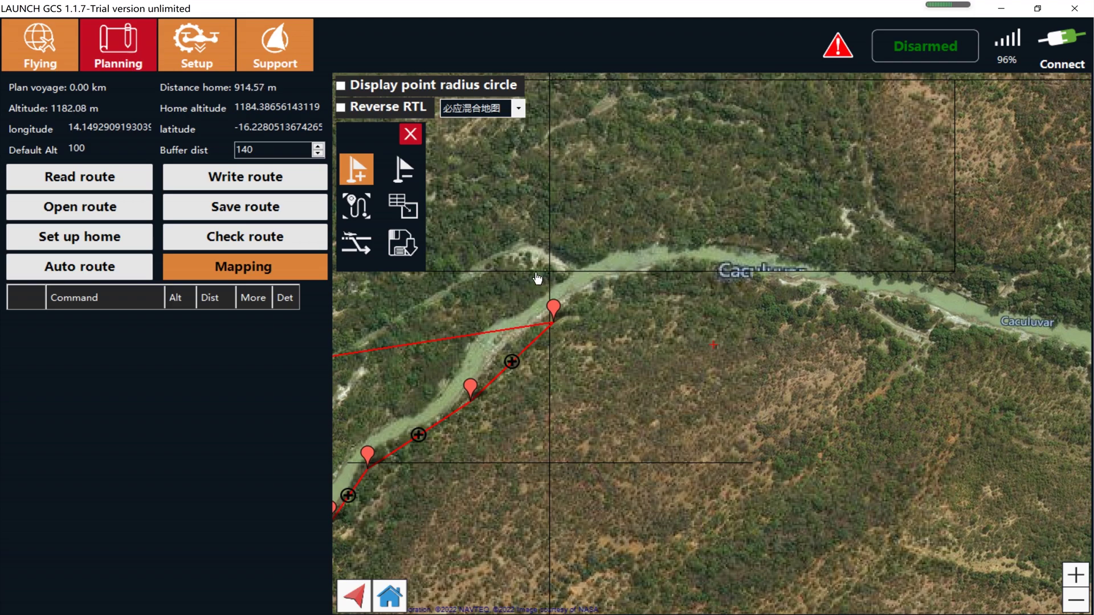
{"action": "left_click_drag", "start_coordinate": [634, 302], "coordinate": [603, 352]}
{"action": "left_click", "coordinate": [622, 325]}
{"action": "left_click", "coordinate": [712, 319]}
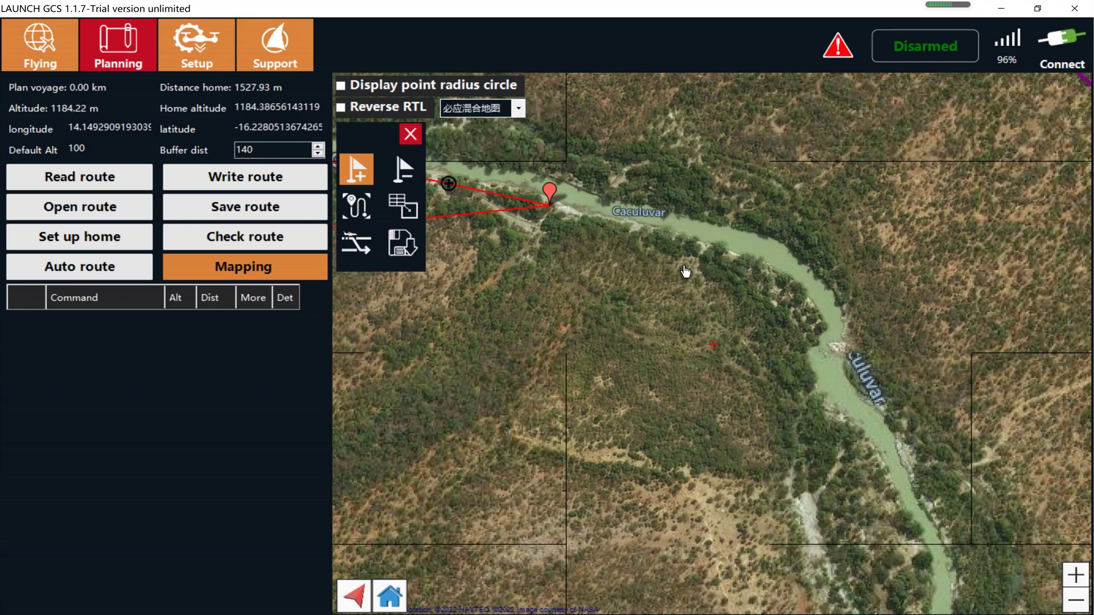
{"action": "scroll", "coordinate": [685, 268], "scroll_direction": "up", "scroll_amount": 1}
{"action": "left_click", "coordinate": [797, 298]}
{"action": "left_click", "coordinate": [805, 380]}
{"action": "key", "text": "Down"}
{"action": "left_click", "coordinate": [862, 303]}
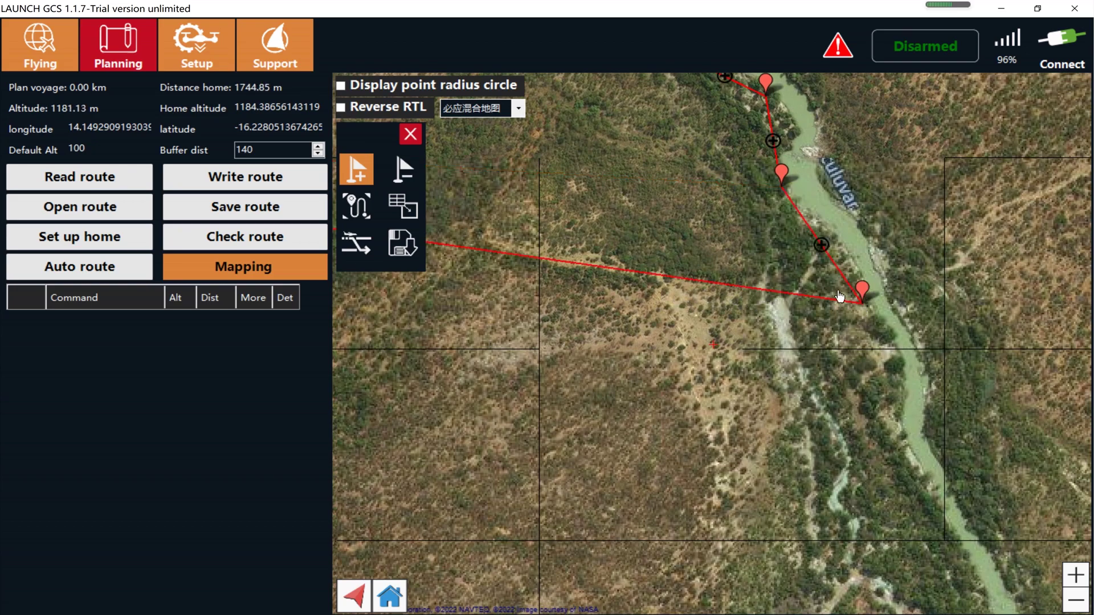
Step: Generate a grid survey from the river polygon and enable its Corridor option
{"action": "scroll", "coordinate": [623, 287], "scroll_direction": "down", "scroll_amount": 2}
{"action": "scroll", "coordinate": [623, 287], "scroll_direction": "down", "scroll_amount": 1}
{"action": "scroll", "coordinate": [603, 295], "scroll_direction": "up", "scroll_amount": 1}
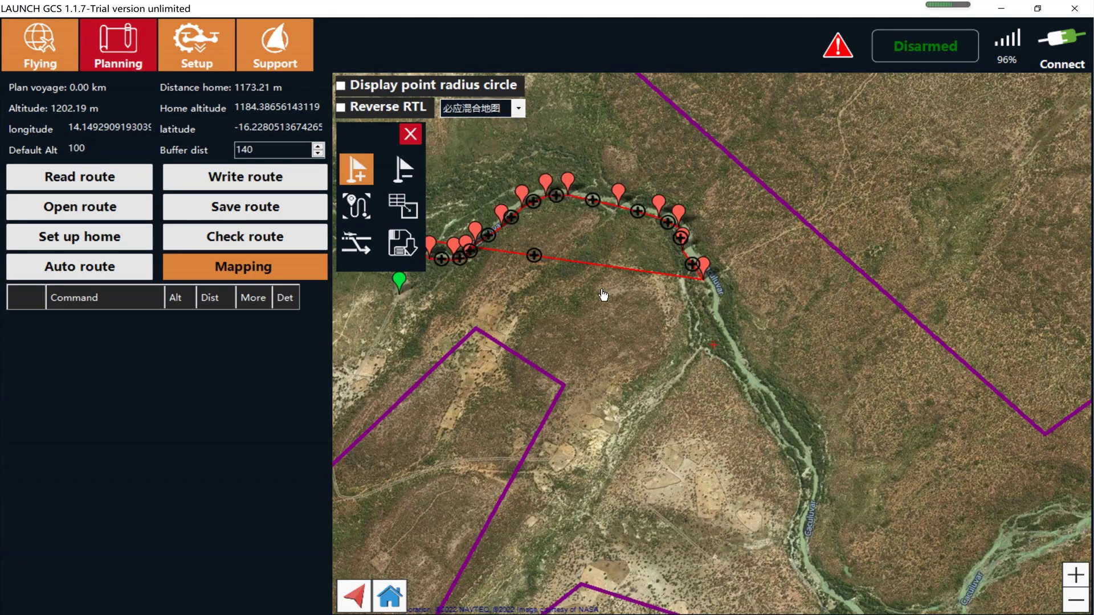
{"action": "left_click", "coordinate": [356, 205]}
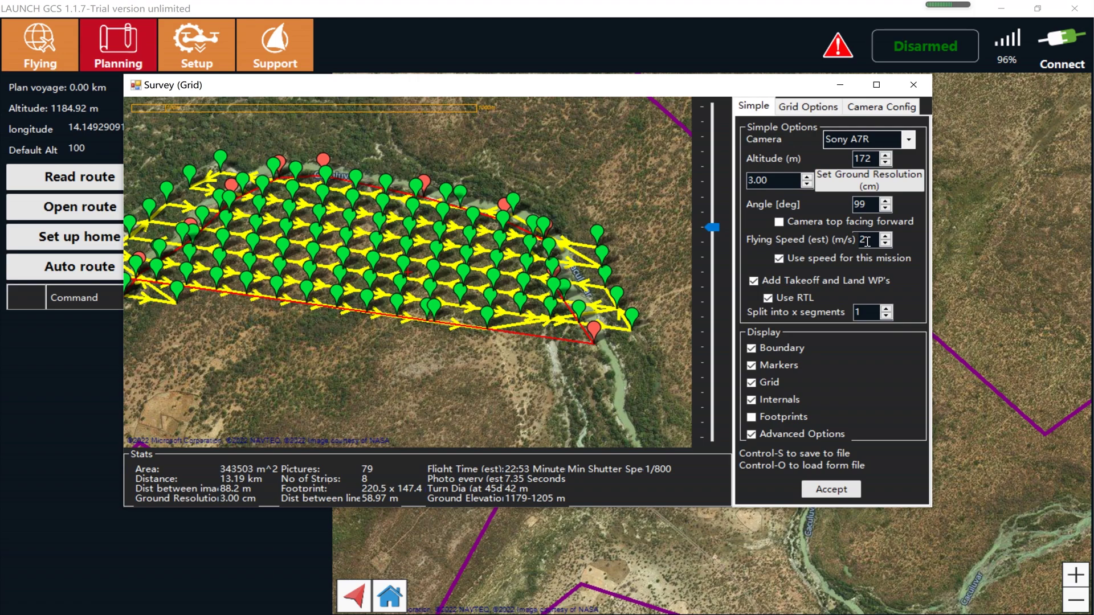
{"action": "left_click_drag", "start_coordinate": [786, 84], "coordinate": [786, 74]}
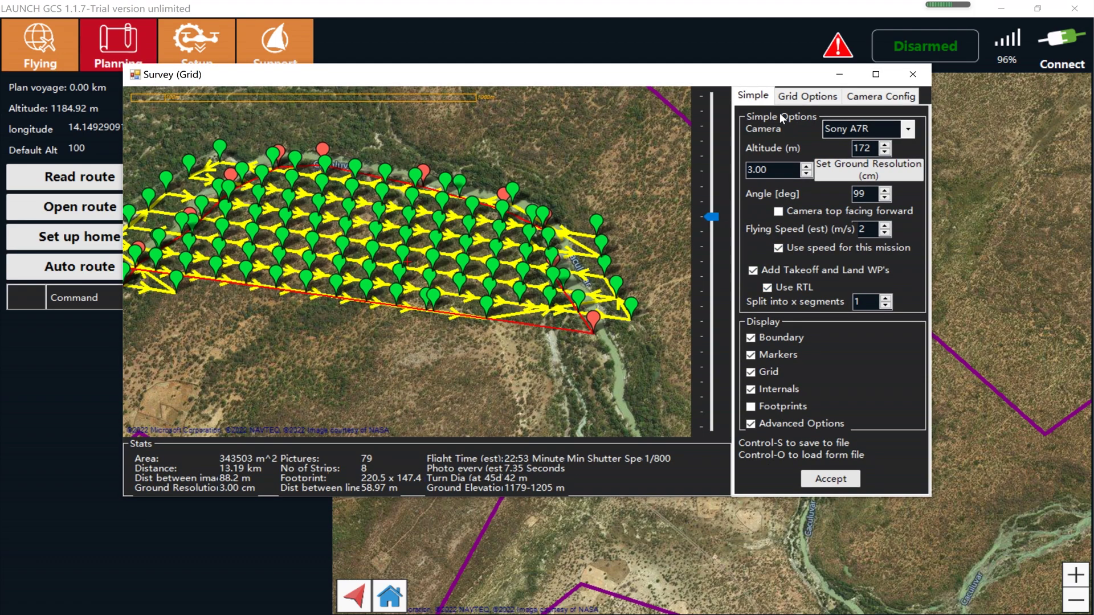
{"action": "left_click", "coordinate": [795, 101]}
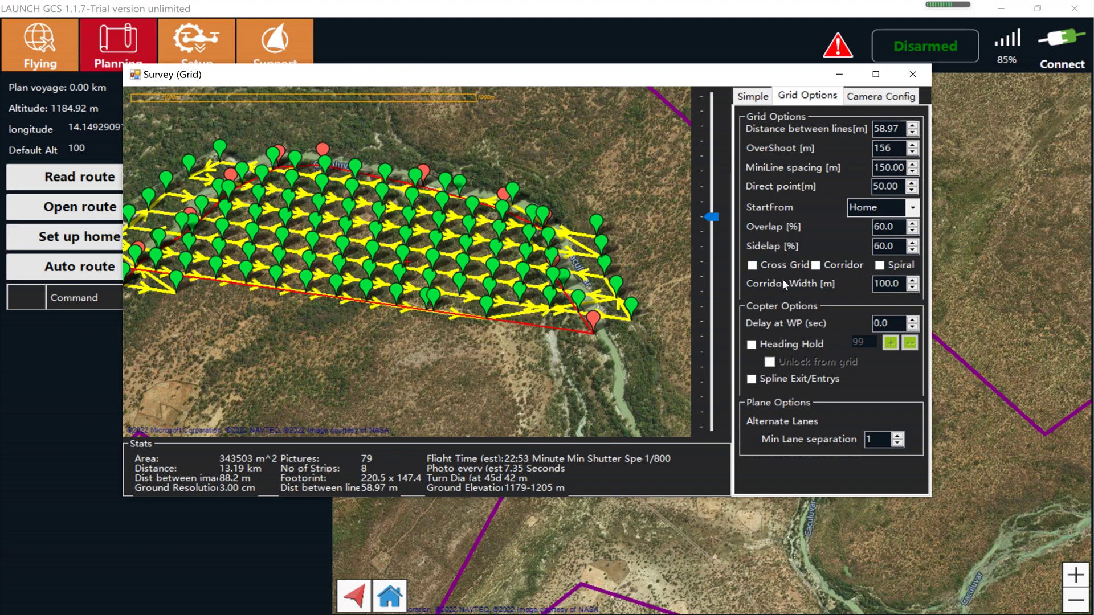
{"action": "left_click_drag", "start_coordinate": [456, 74], "coordinate": [466, 72]}
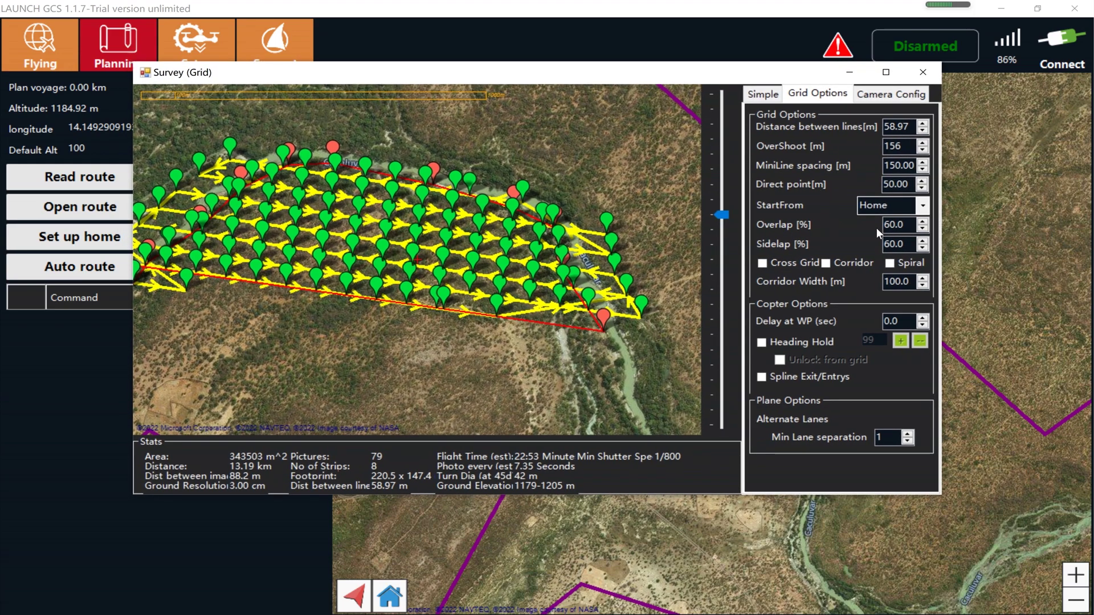
{"action": "left_click", "coordinate": [825, 263]}
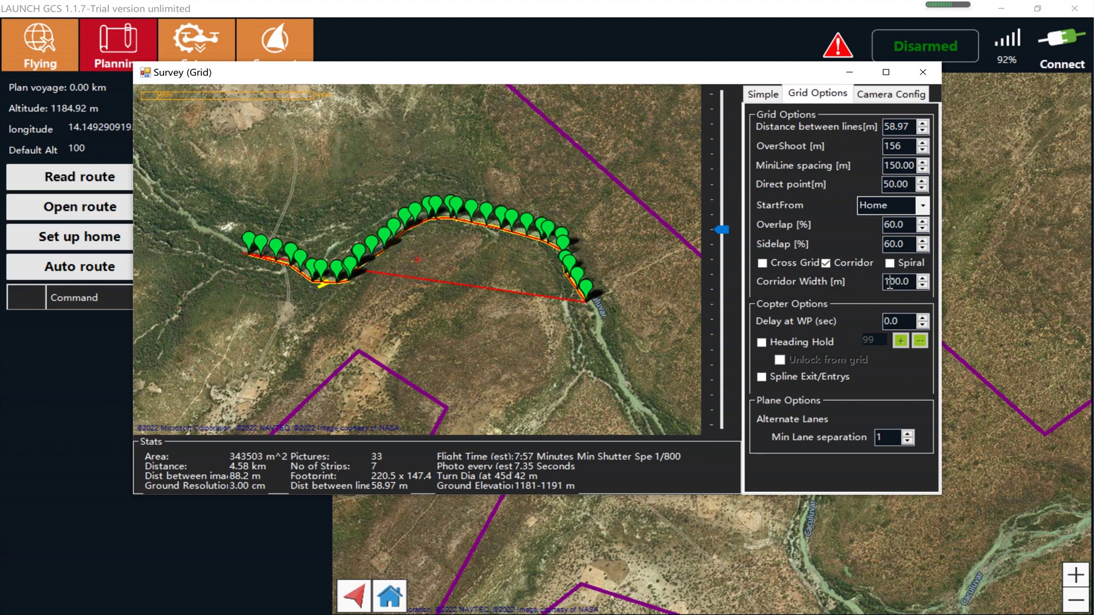
Step: Try a corridor width of 200 m and settle on 300 m
{"action": "left_click_drag", "start_coordinate": [889, 283], "coordinate": [874, 289]}
{"action": "type", "text": "2"}
{"action": "key", "text": "Return"}
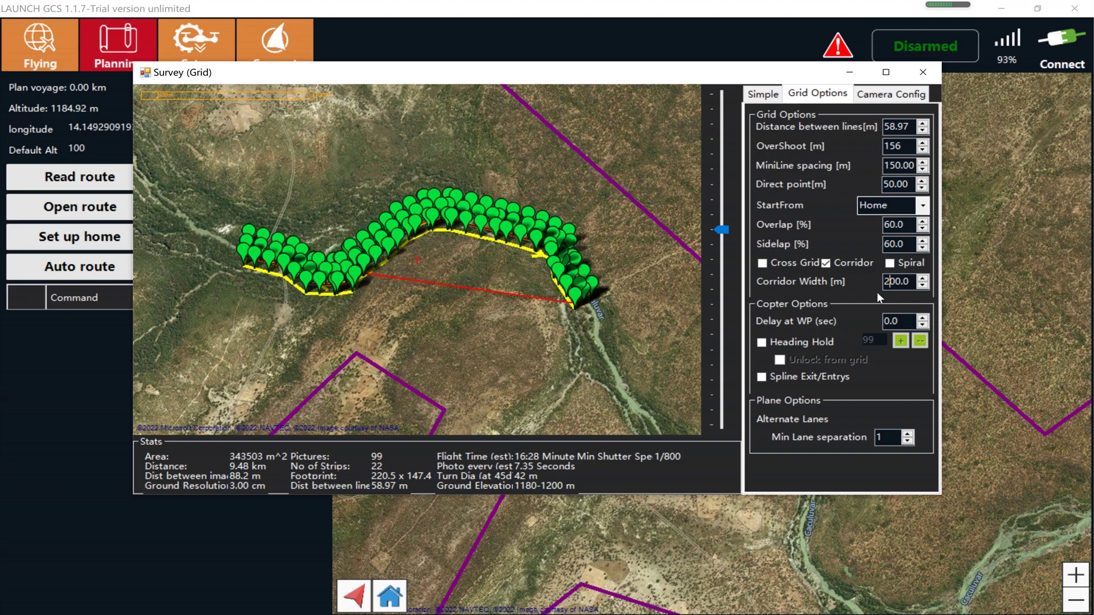
{"action": "left_click_drag", "start_coordinate": [888, 282], "coordinate": [879, 286]}
{"action": "type", "text": "3"}
{"action": "key", "text": "Return"}
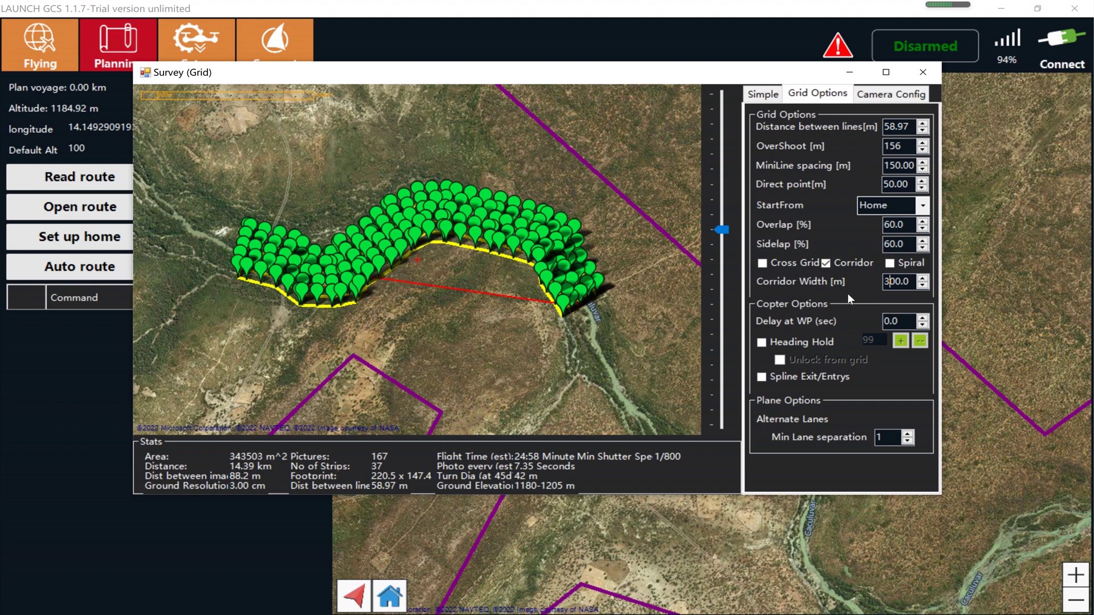
Step: Review the camera and simple survey settings, accept the survey, and reset home to the loaded coordinates
{"action": "left_click", "coordinate": [876, 100]}
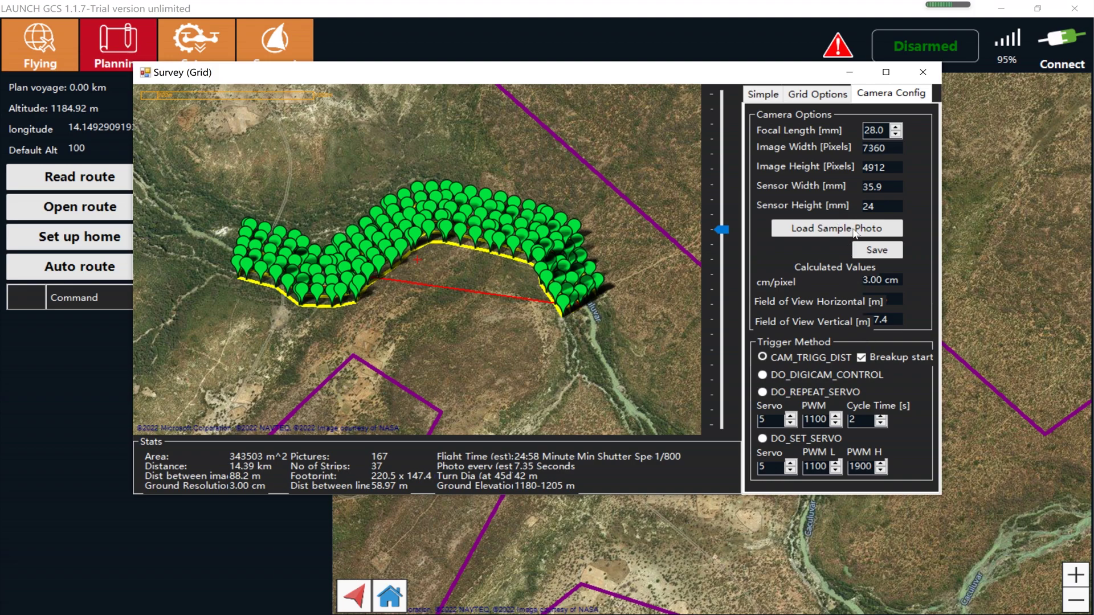
{"action": "left_click", "coordinate": [817, 94]}
{"action": "left_click", "coordinate": [761, 95]}
{"action": "left_click_drag", "start_coordinate": [757, 72], "coordinate": [813, 57]}
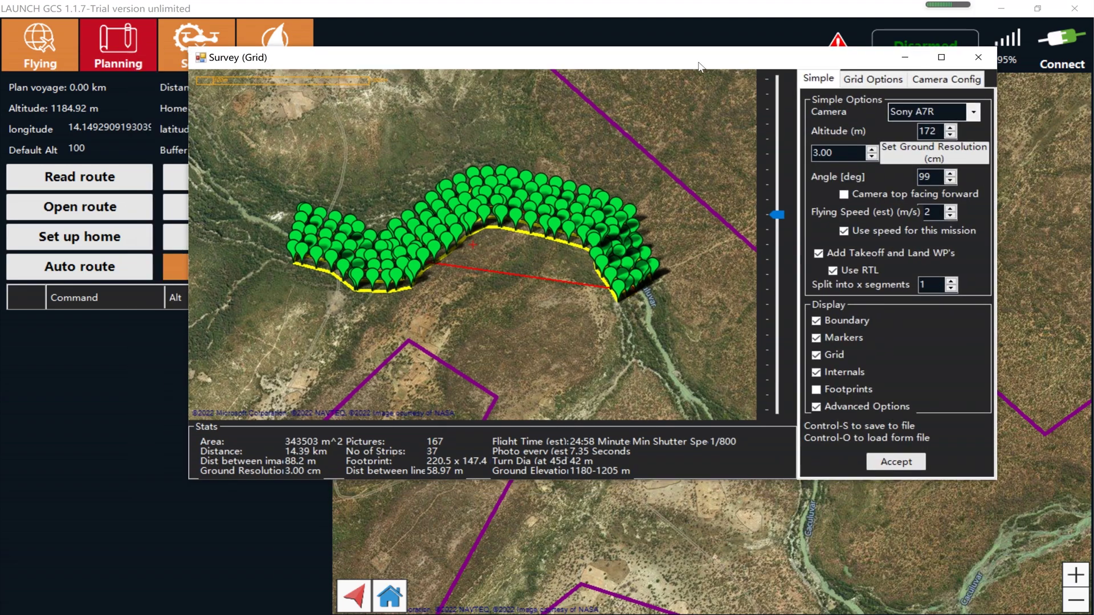
{"action": "left_click", "coordinate": [899, 459]}
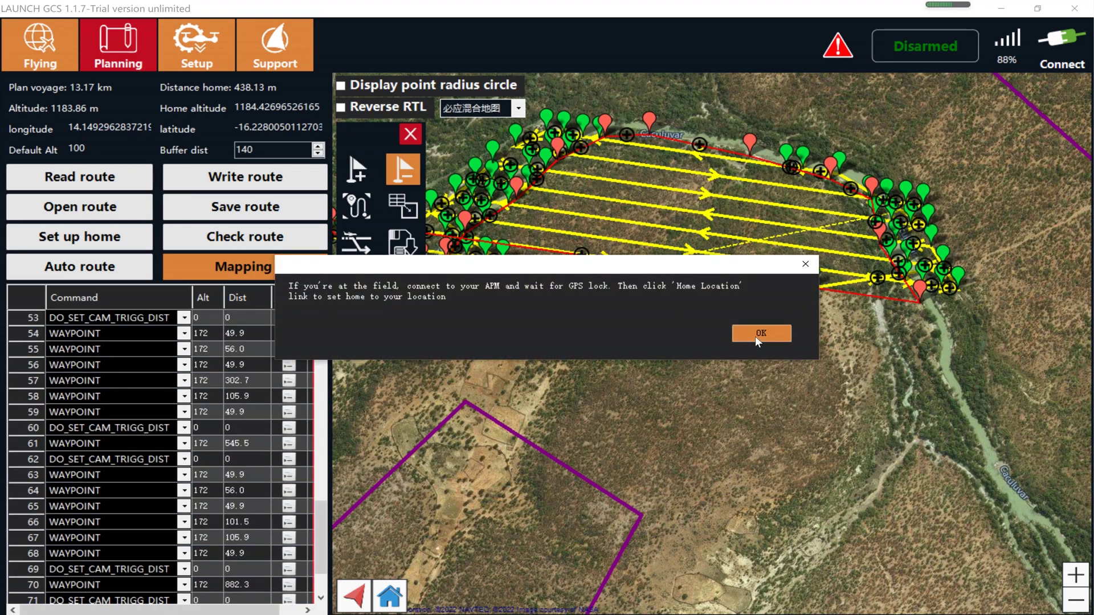
{"action": "left_click", "coordinate": [757, 335]}
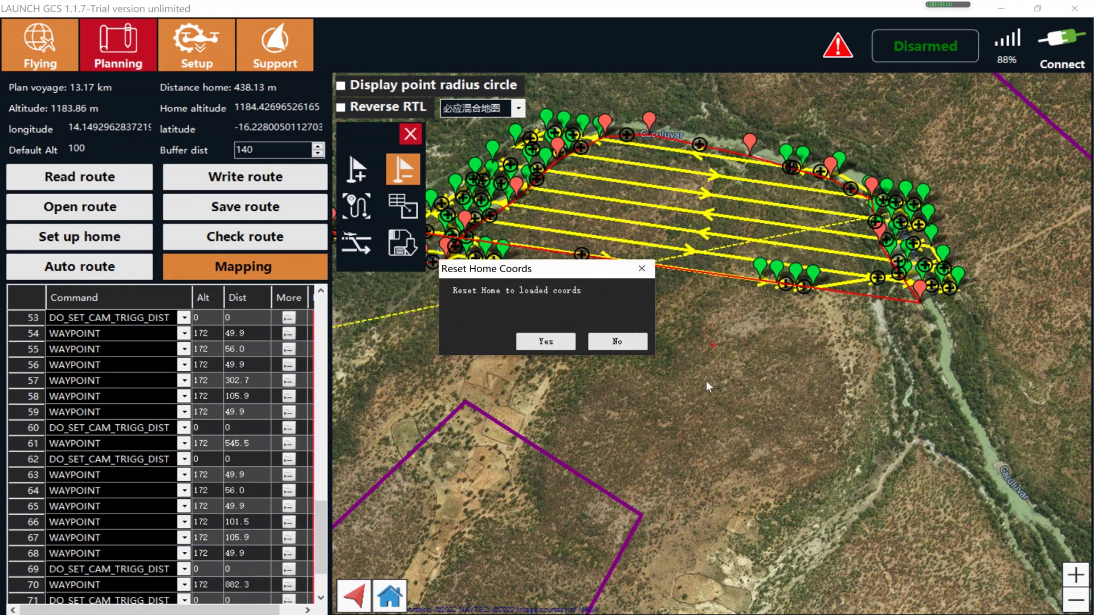
{"action": "left_click", "coordinate": [545, 341]}
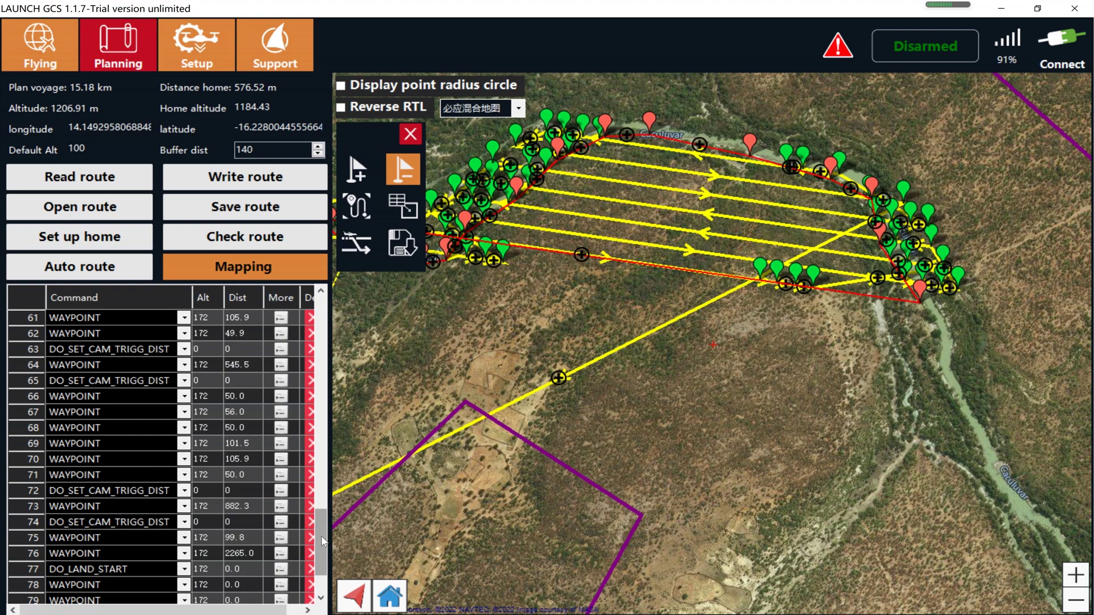
Step: Review the mission's command list from VTOL_TAKEOFF to VTOL_LAND against the flight path on the map
{"action": "left_click_drag", "start_coordinate": [323, 541], "coordinate": [323, 312]}
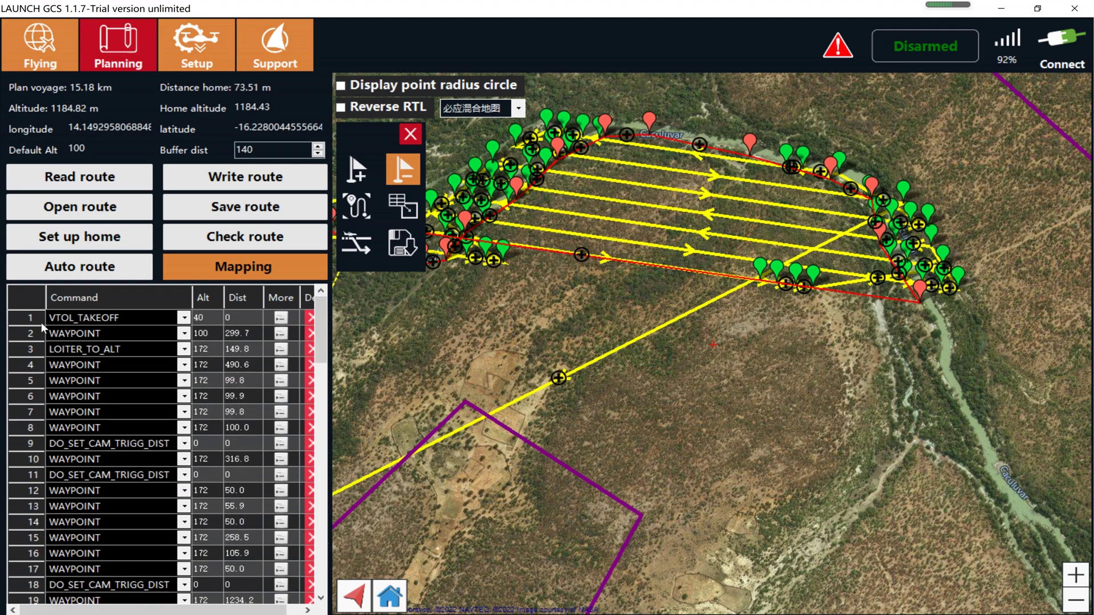
{"action": "left_click", "coordinate": [504, 323]}
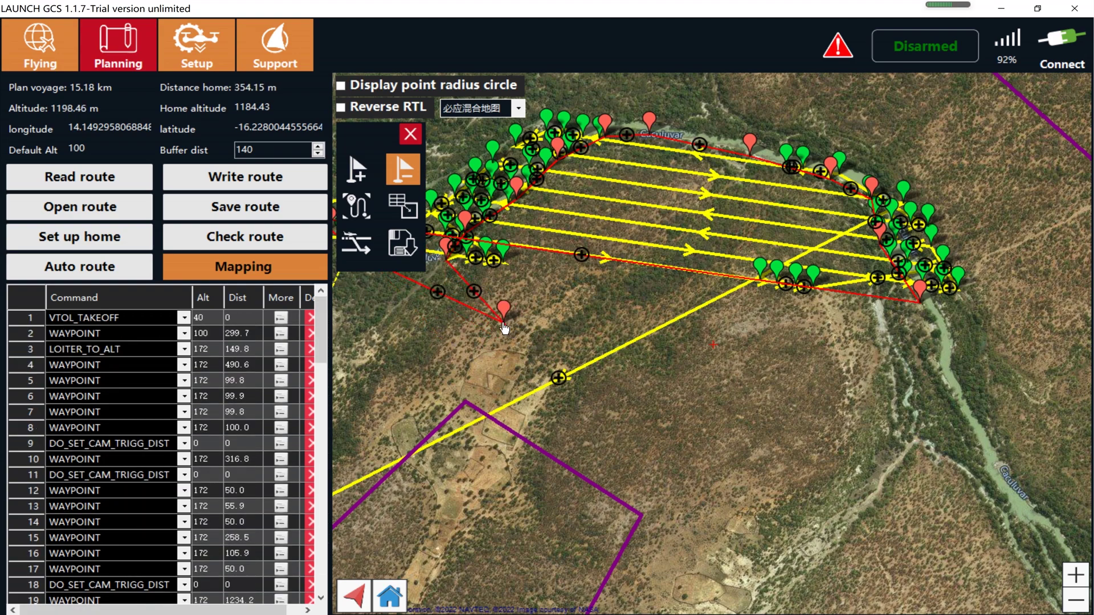
{"action": "left_click_drag", "start_coordinate": [504, 328], "coordinate": [616, 351]}
{"action": "scroll", "coordinate": [325, 351], "scroll_direction": "down", "scroll_amount": 1}
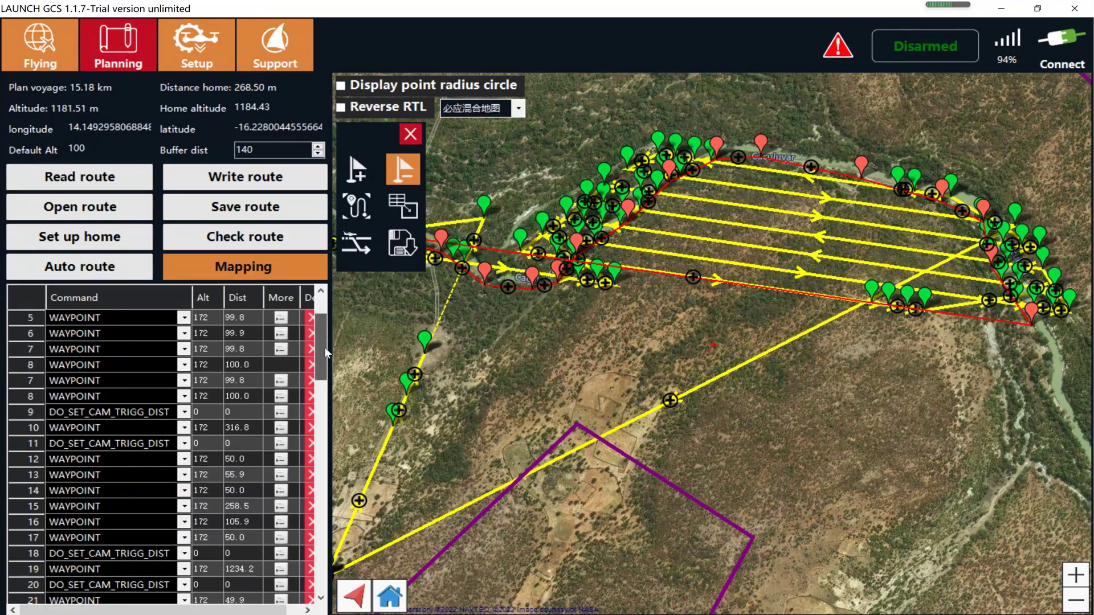
{"action": "left_click_drag", "start_coordinate": [325, 348], "coordinate": [323, 561]}
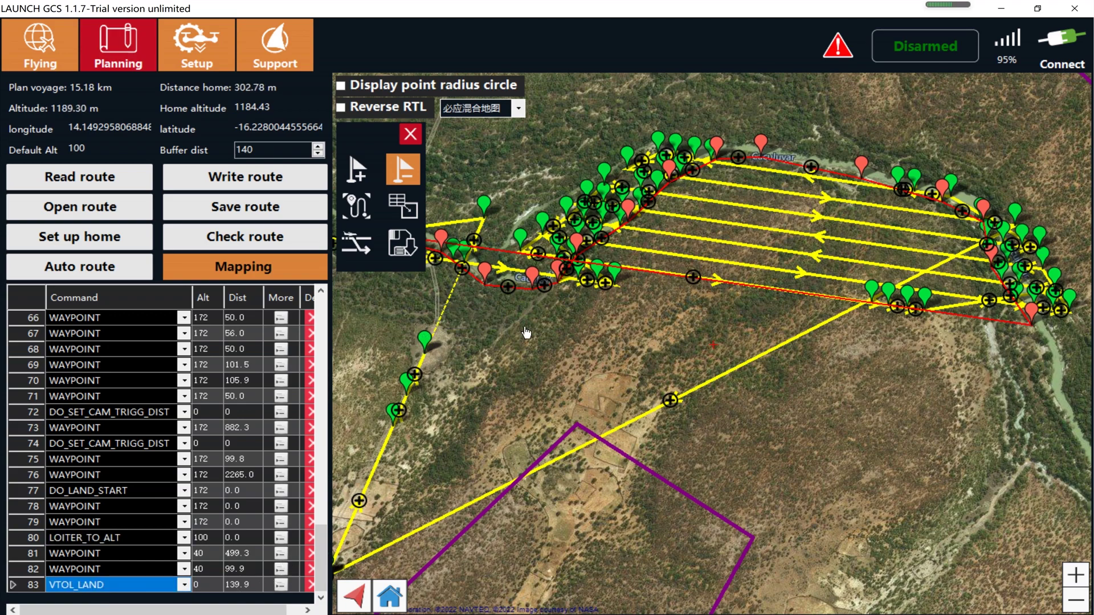
Step: Write the mission route to the aircraft, check the route, and inspect its path in the flying view
{"action": "left_click", "coordinate": [265, 187]}
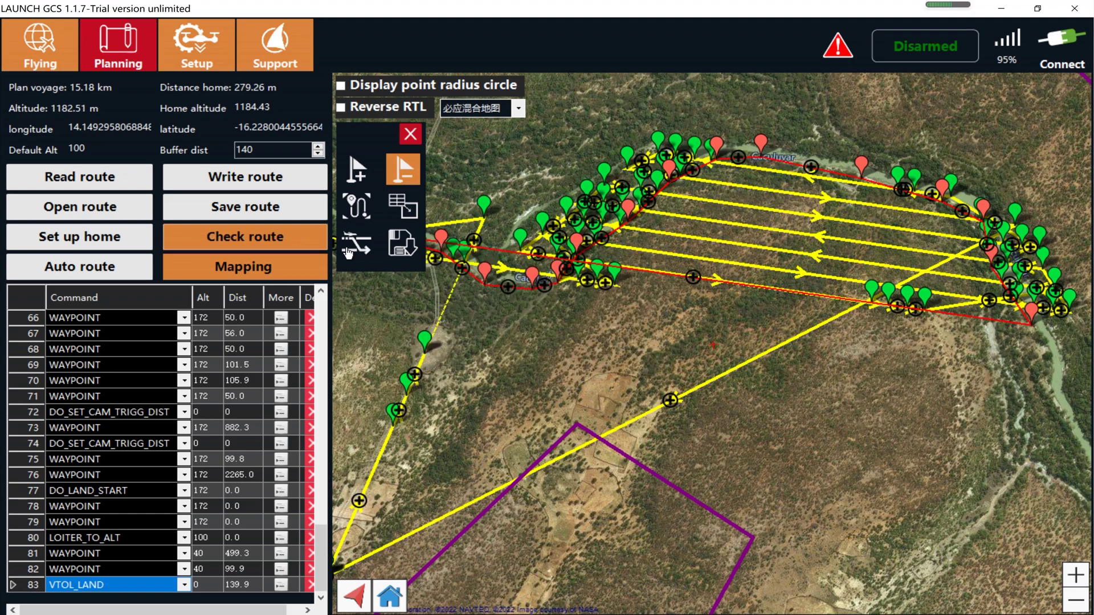
{"action": "left_click", "coordinate": [301, 244]}
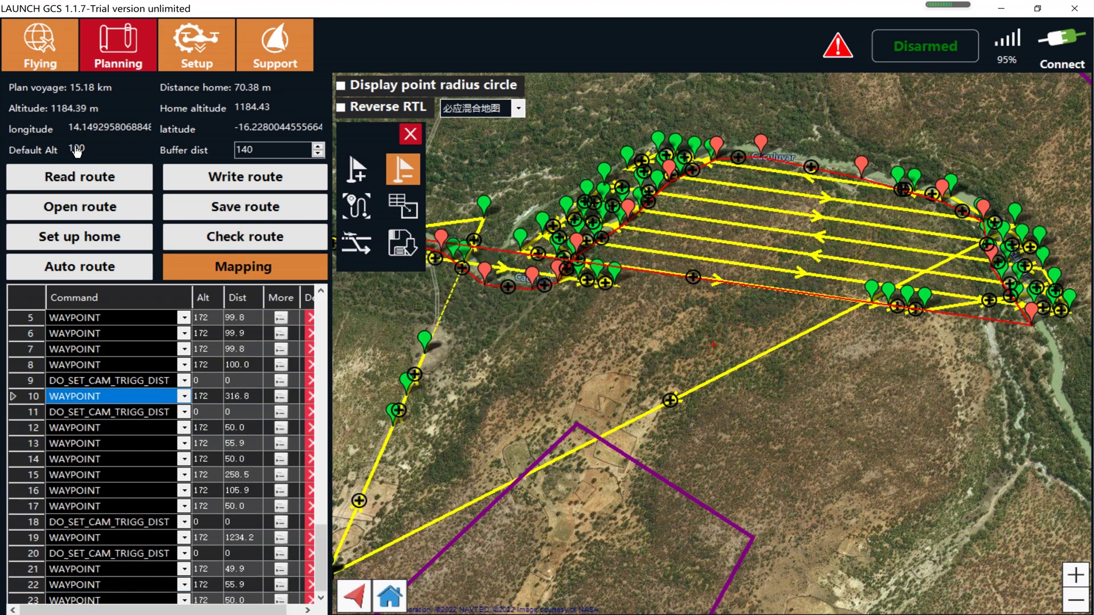
{"action": "left_click", "coordinate": [40, 54]}
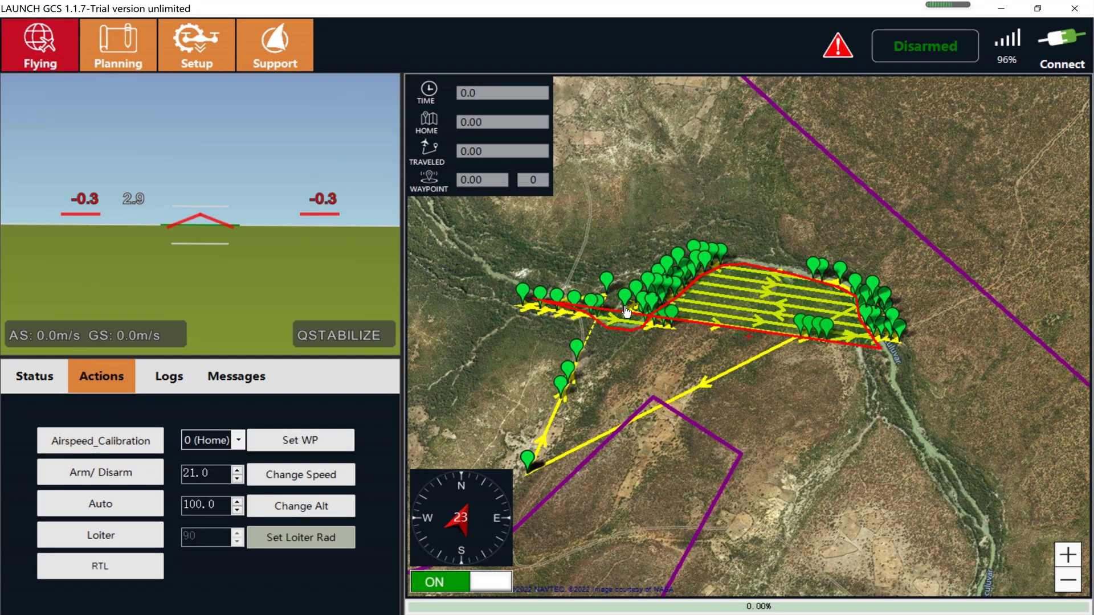
Step: Return to planning, reopen the grid survey for the river polygon, and inspect the generated flight lines
{"action": "left_click", "coordinate": [117, 39]}
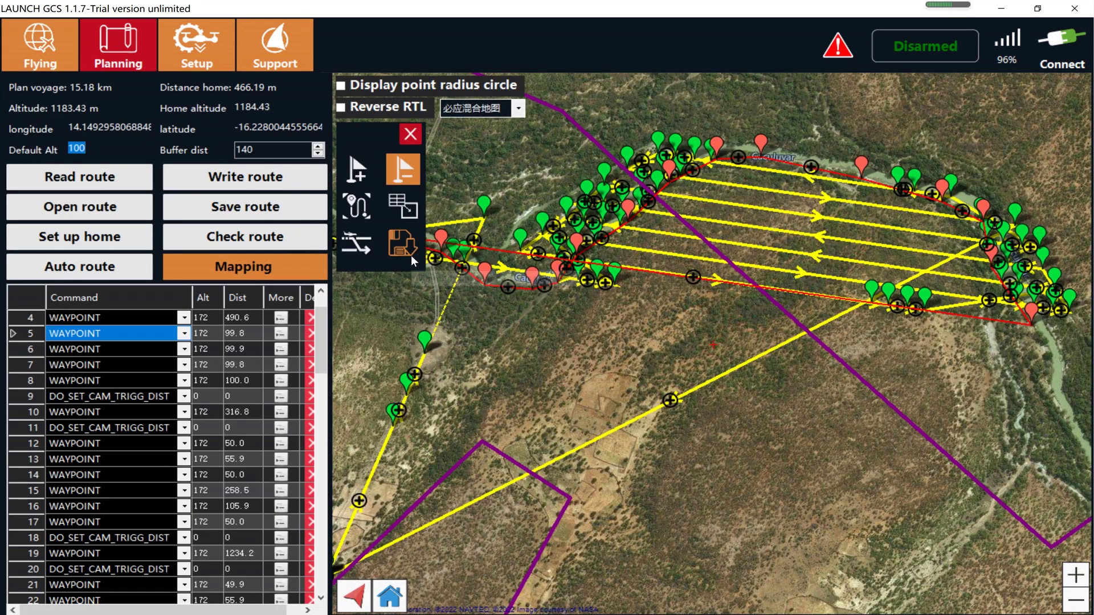
{"action": "left_click", "coordinate": [473, 239]}
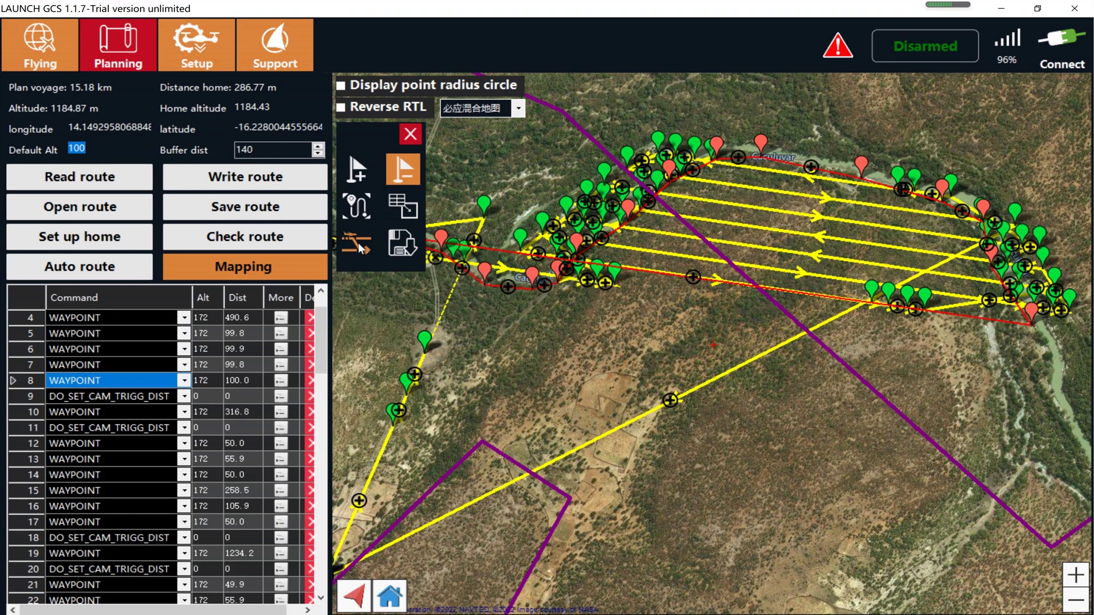
{"action": "left_click", "coordinate": [360, 209]}
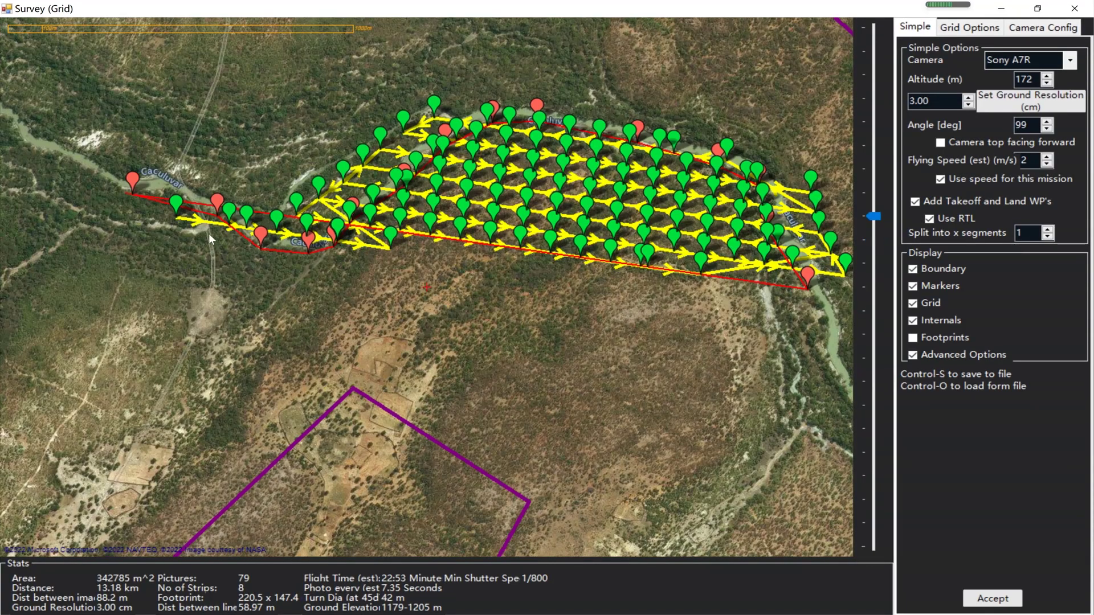
{"action": "left_click_drag", "start_coordinate": [573, 347], "coordinate": [535, 323]}
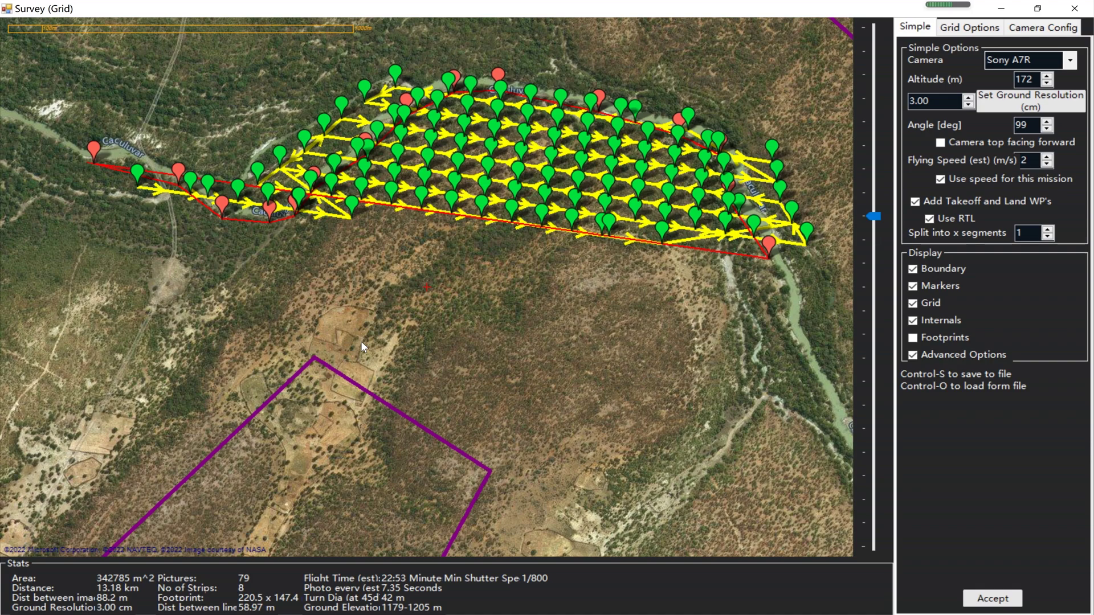
{"action": "left_click_drag", "start_coordinate": [517, 286], "coordinate": [504, 306]}
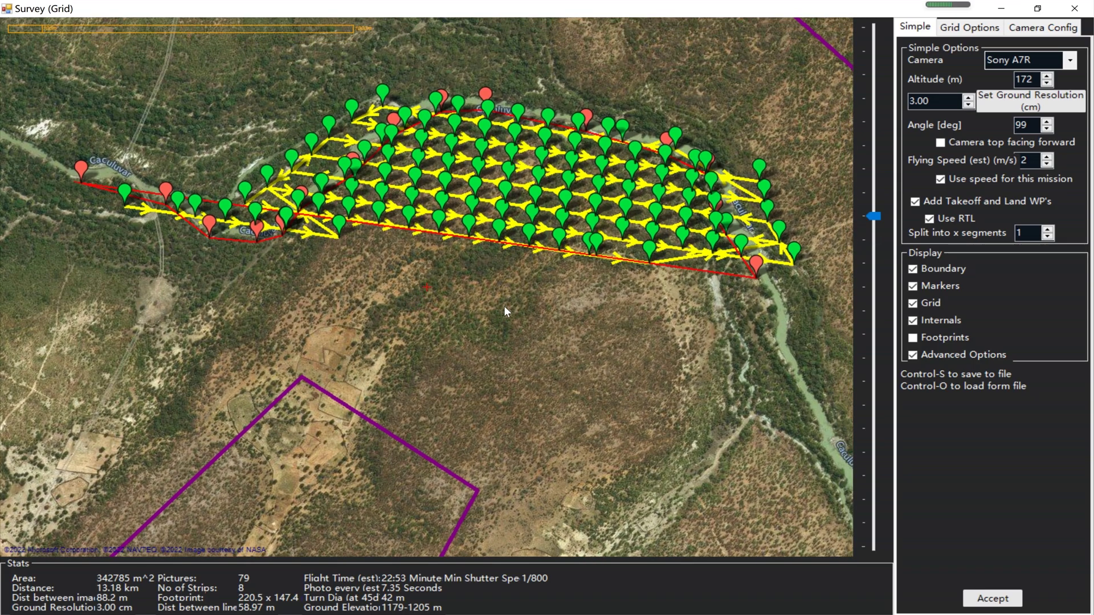